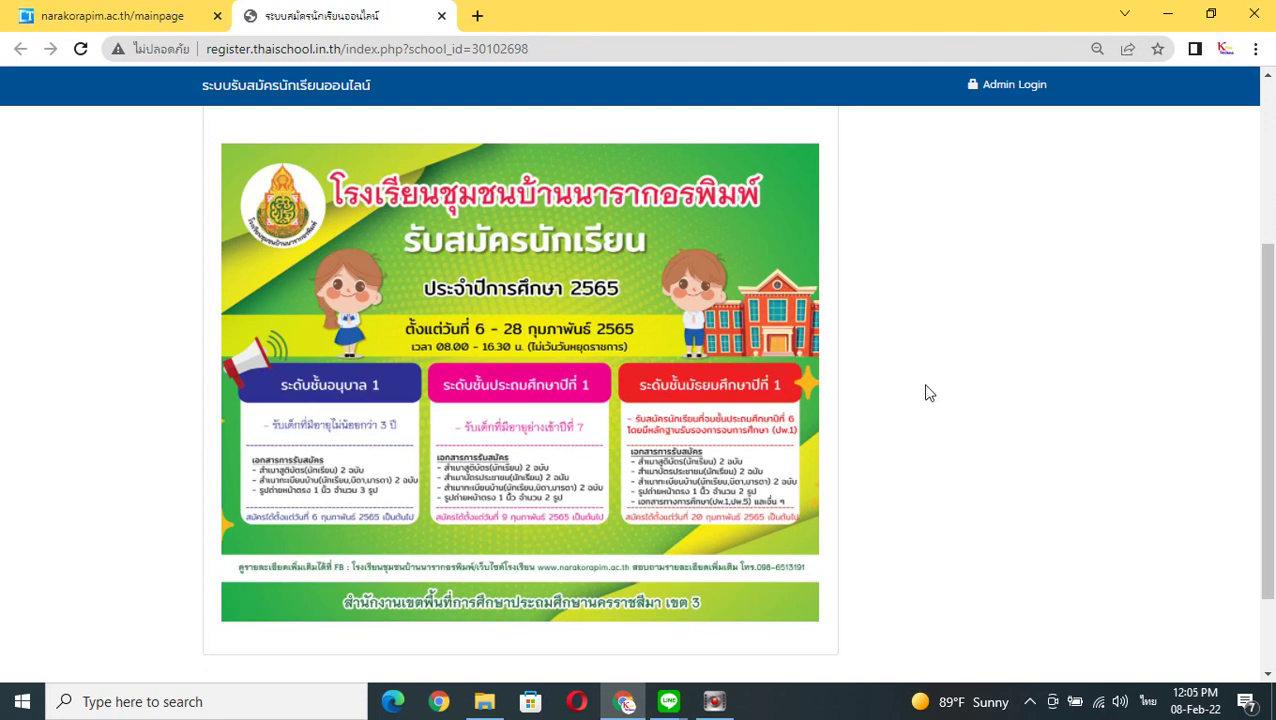
Open the online student application form and enlarge the page to normal reading size
{"action": "scroll", "coordinate": [923, 384], "scroll_direction": "up", "scroll_amount": 3}
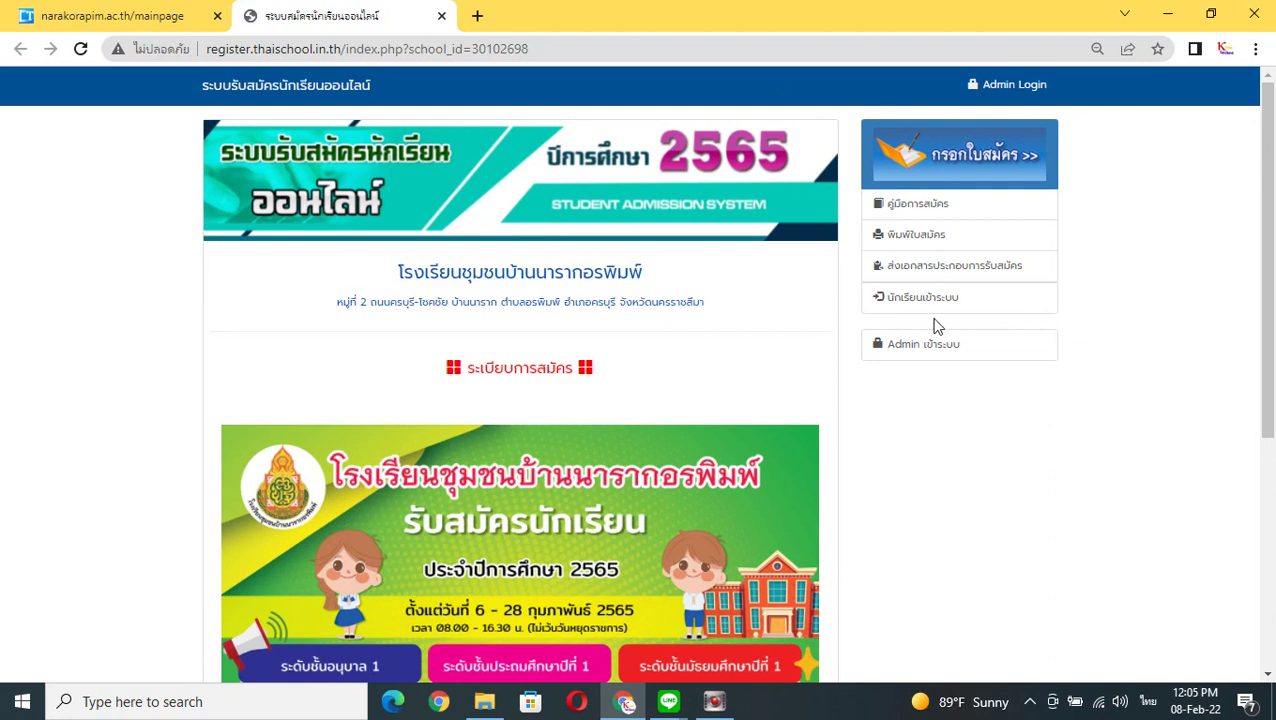
{"action": "left_click", "coordinate": [963, 167]}
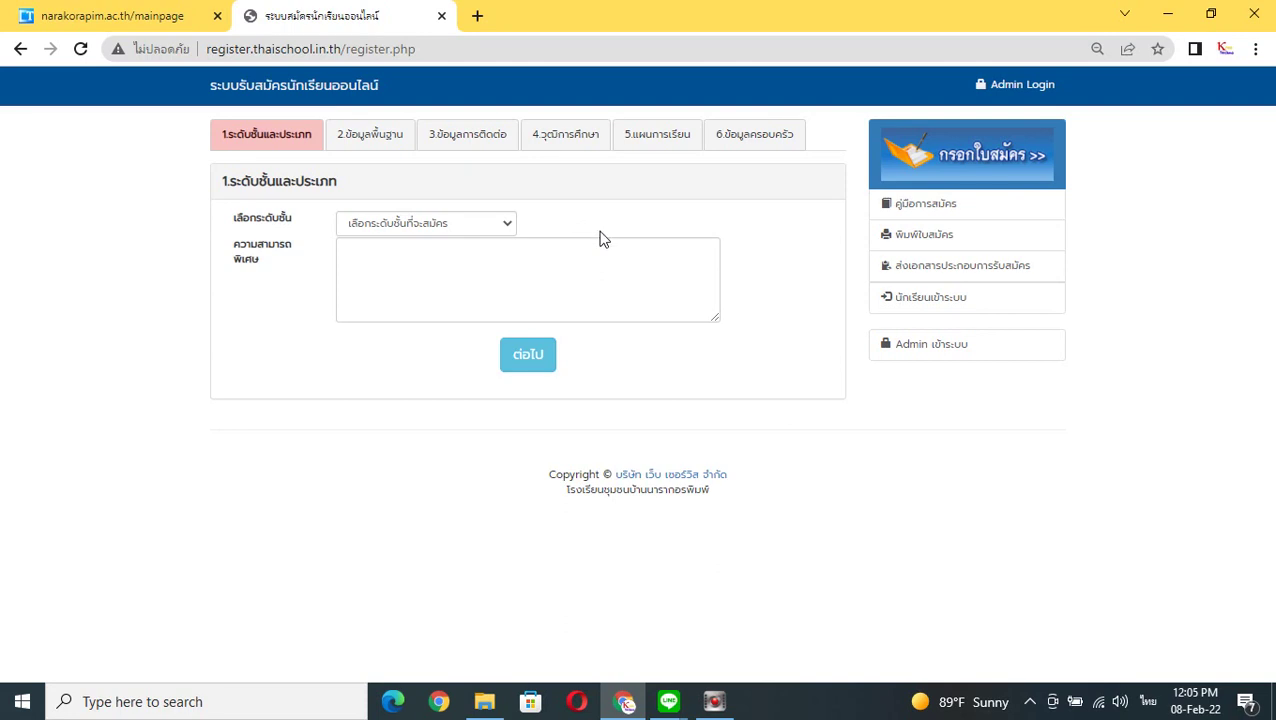
{"action": "key", "text": "ctrl+plus"}
{"action": "key", "text": "ctrl+plus"}
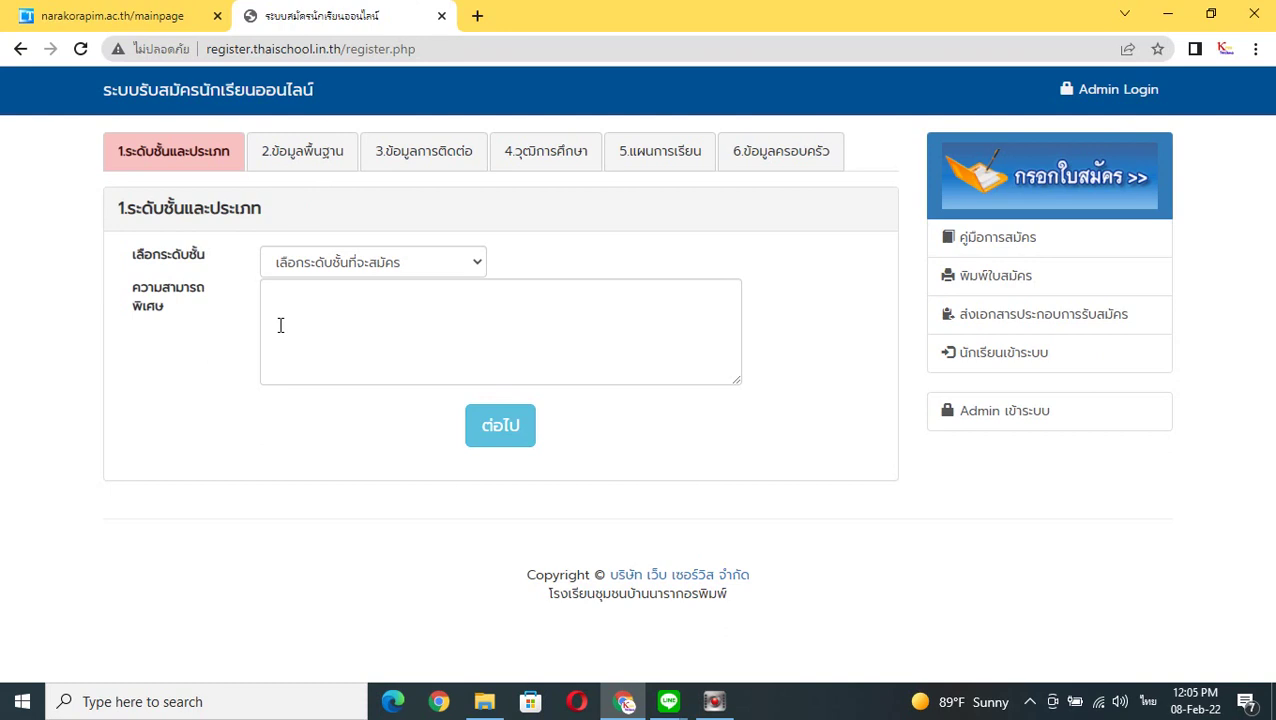
Choose มัธยมศึกษาปีที่ 1 as the grade level applied for and continue to the basic information section
{"action": "left_click", "coordinate": [442, 264]}
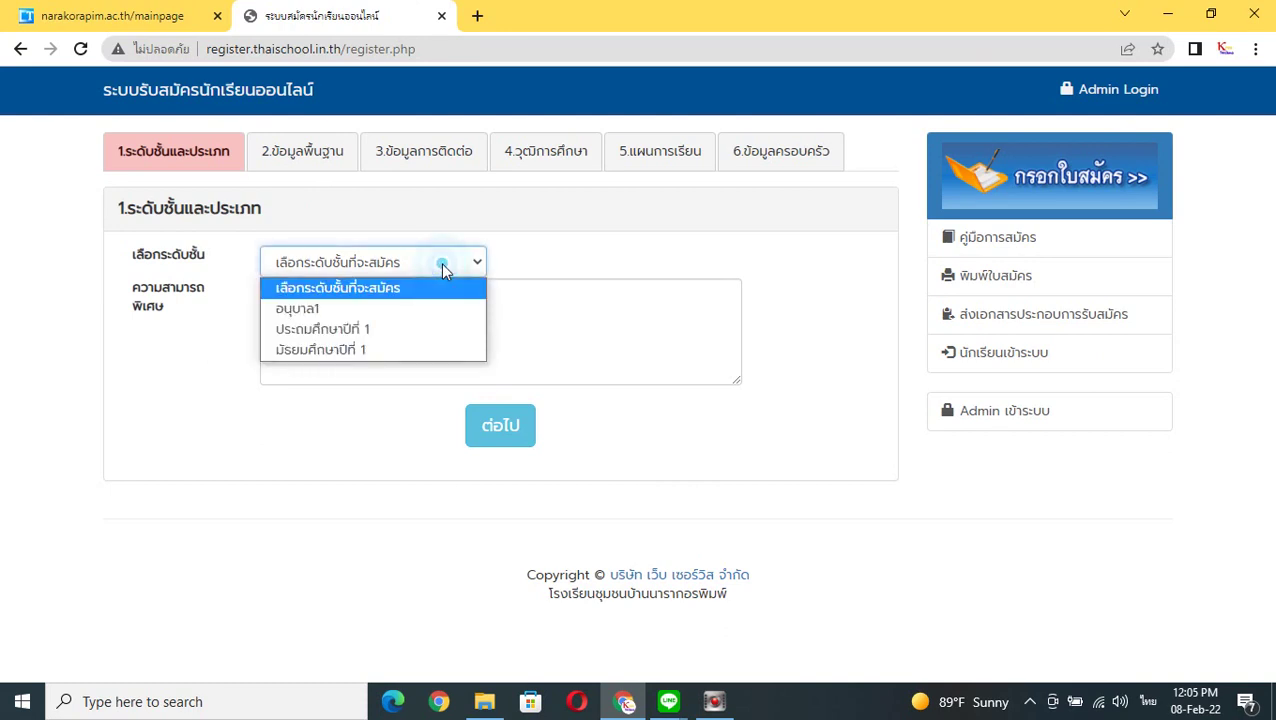
{"action": "left_click", "coordinate": [364, 354]}
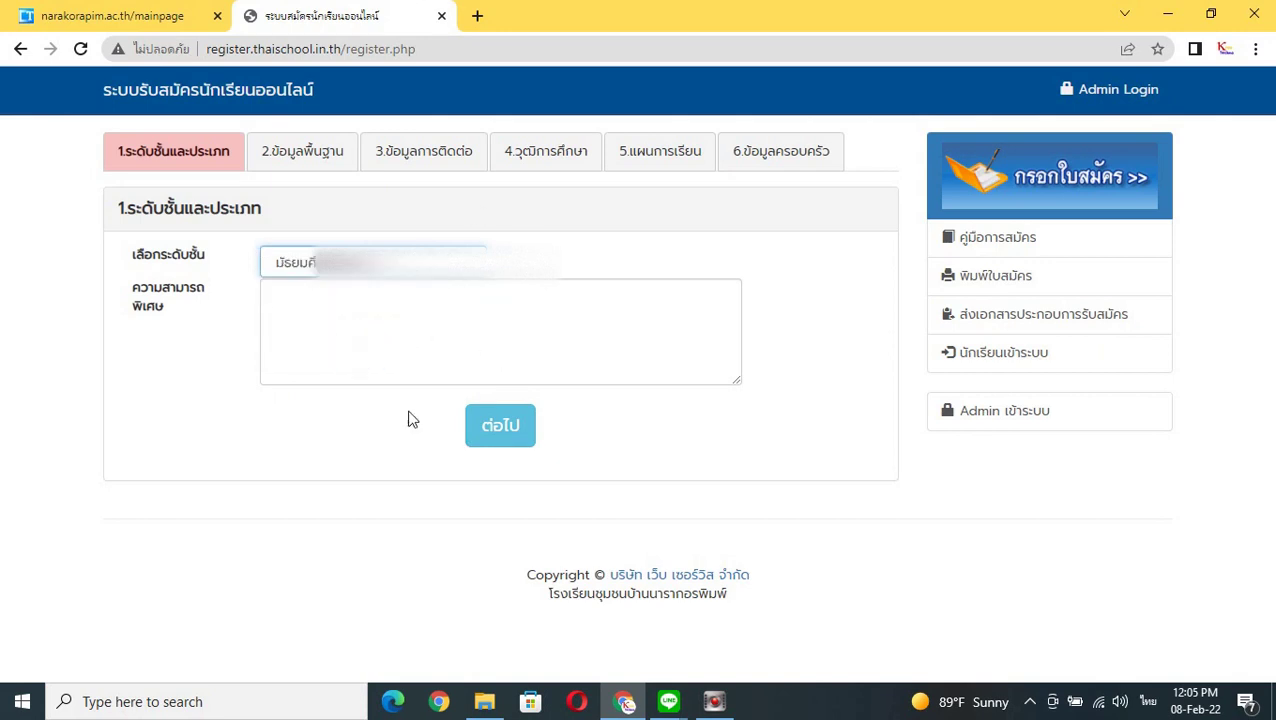
{"action": "left_click", "coordinate": [500, 425]}
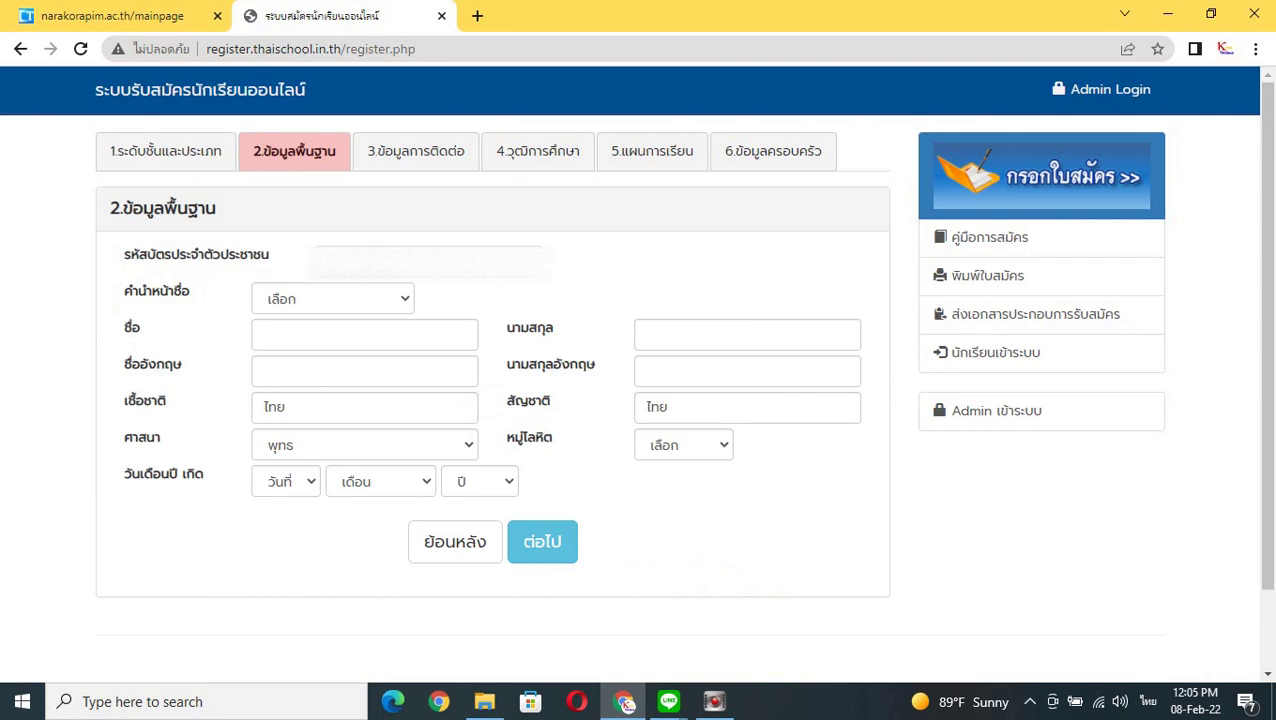
Paste the applicant's national ID card number and set the name title to เด็กหญิง
{"action": "key", "text": "alt+shift"}
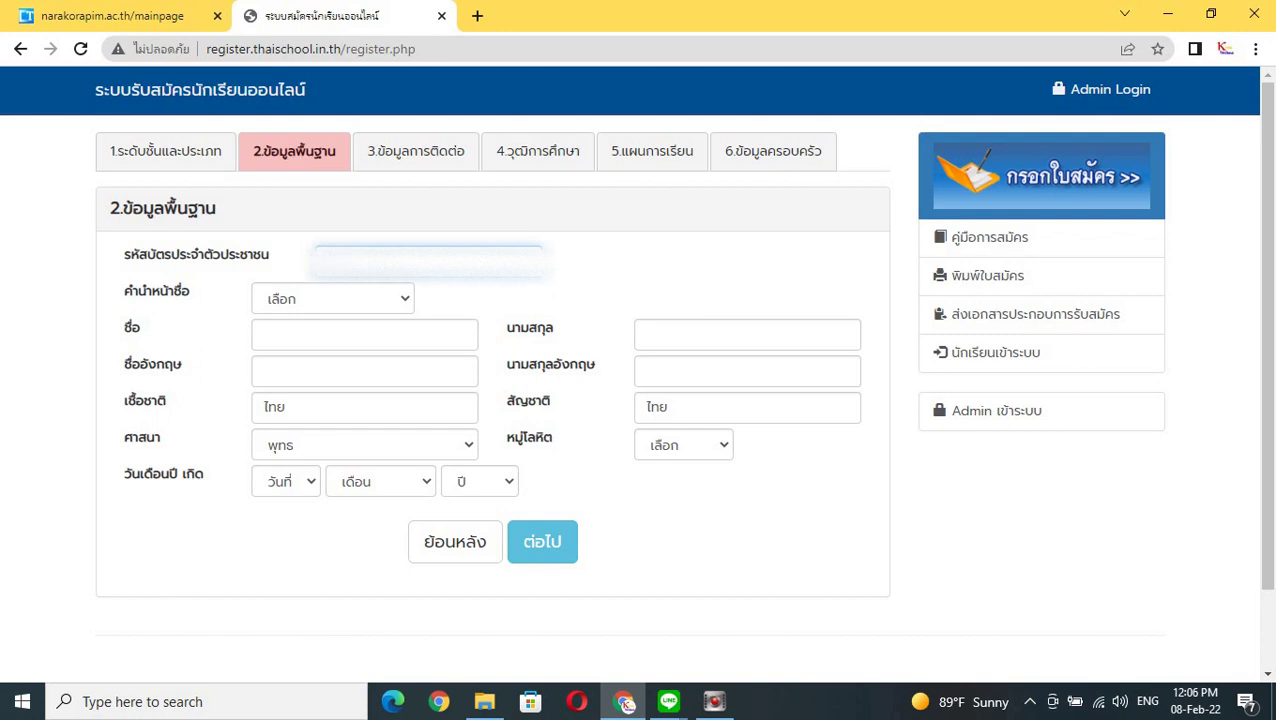
{"action": "key", "text": "ctrl+v"}
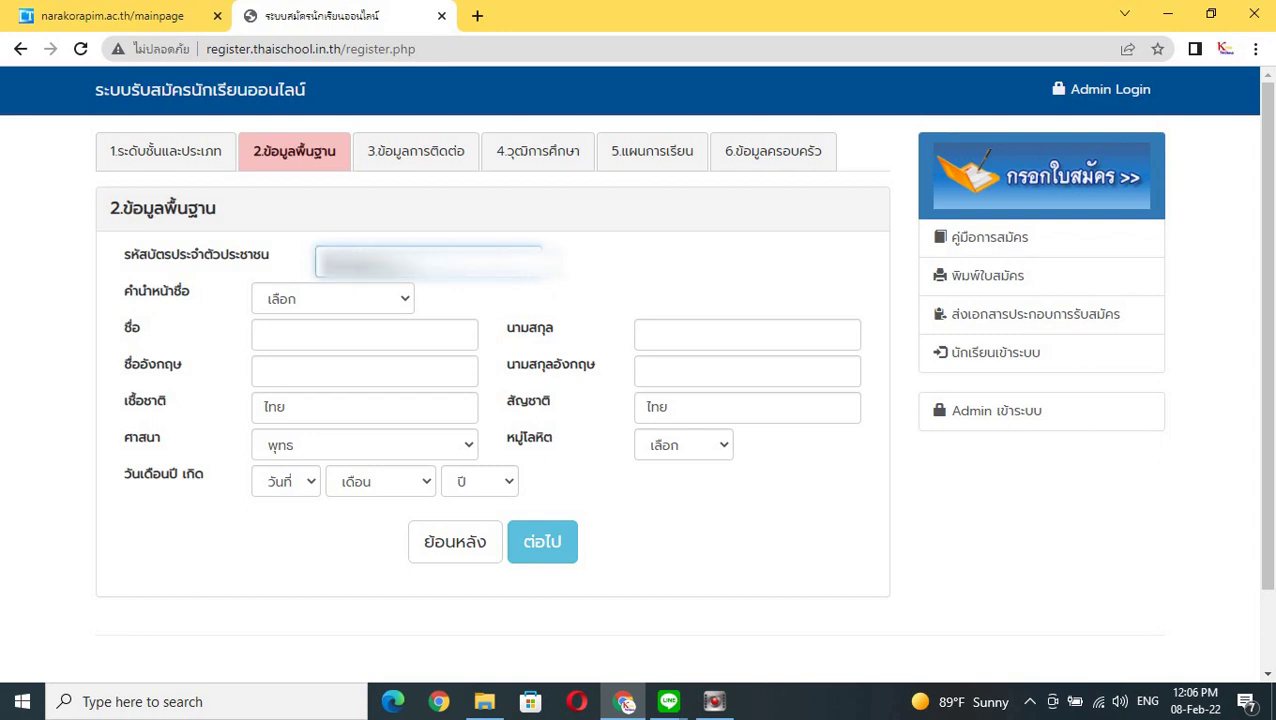
{"action": "left_click", "coordinate": [389, 310]}
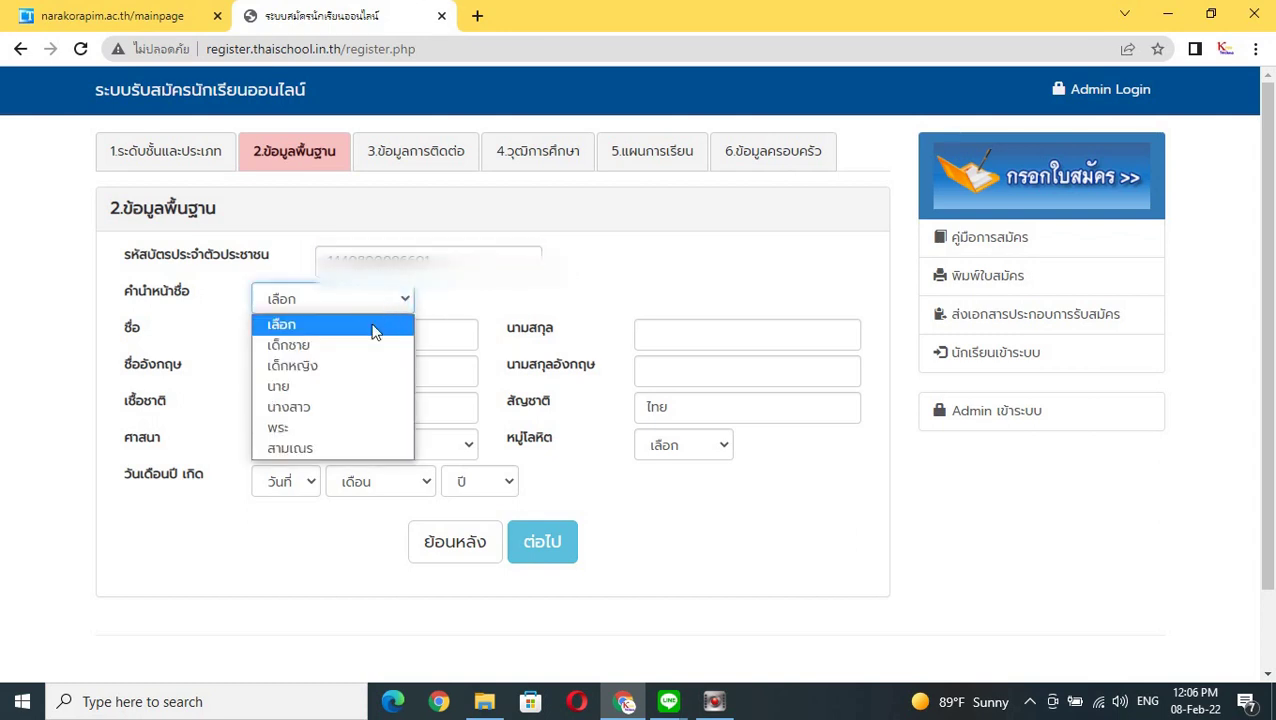
{"action": "left_click", "coordinate": [355, 370]}
Fill in the applicant's first name and surname in both Thai and English from the saved entries
{"action": "left_click", "coordinate": [335, 331]}
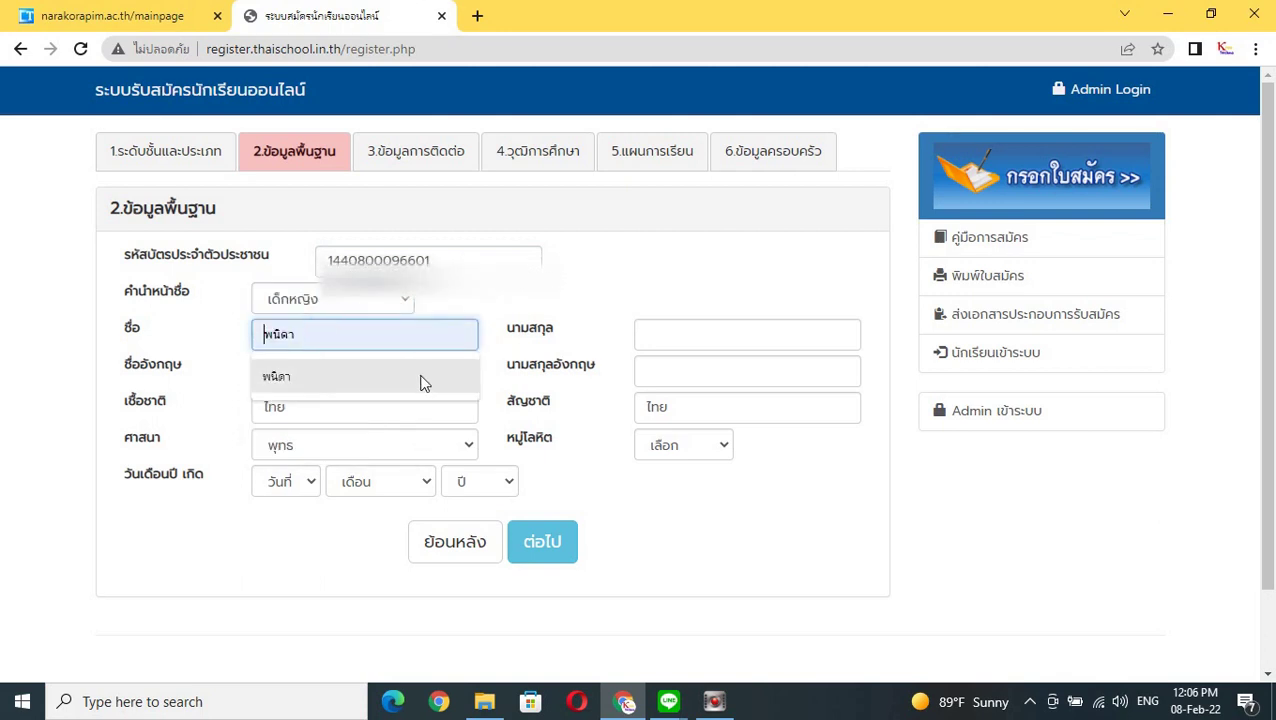
{"action": "left_click", "coordinate": [420, 379]}
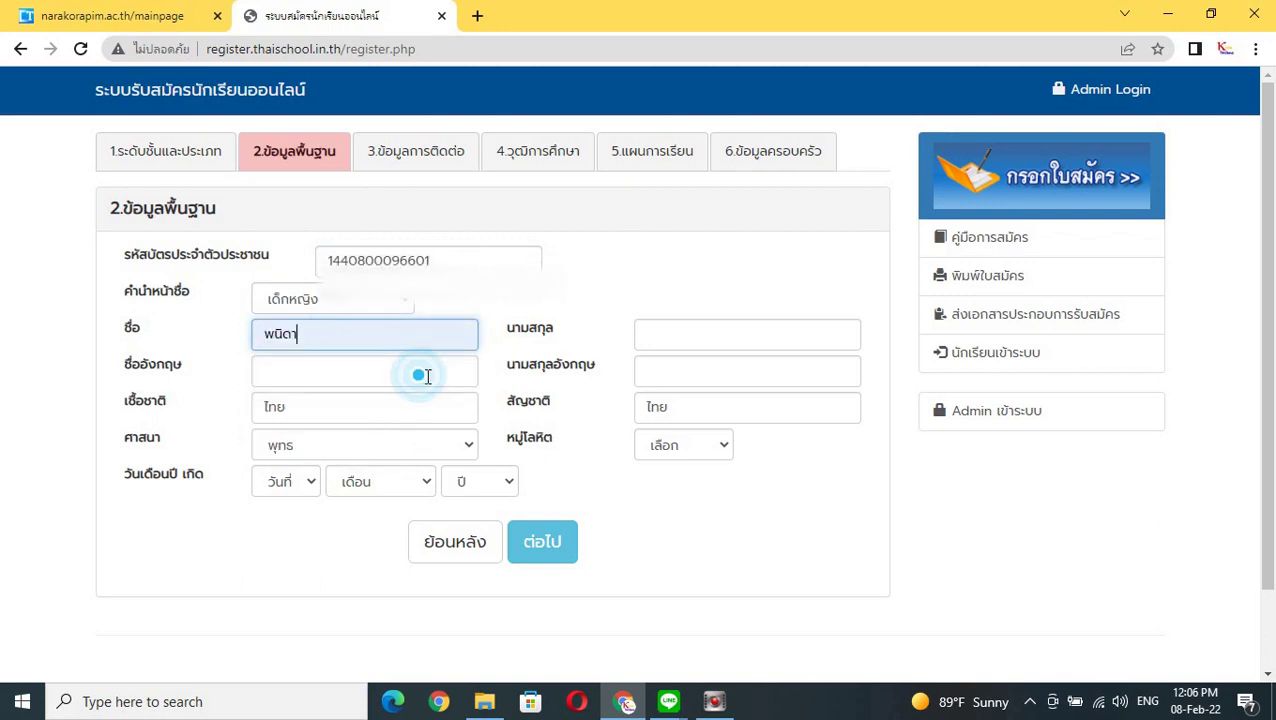
{"action": "left_click", "coordinate": [702, 334]}
{"action": "left_click", "coordinate": [696, 377]}
{"action": "left_click", "coordinate": [355, 376]}
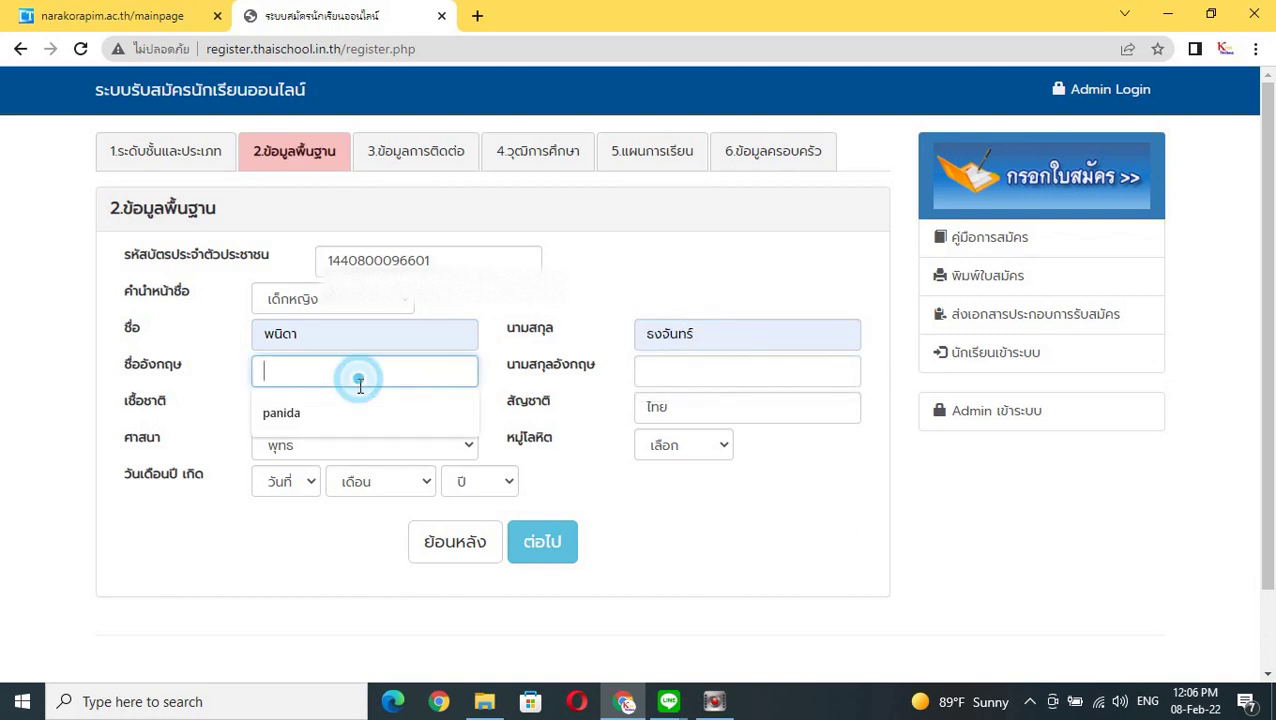
{"action": "left_click", "coordinate": [356, 414]}
{"action": "left_click", "coordinate": [743, 366]}
{"action": "left_click", "coordinate": [726, 414]}
Set the applicant's ethnicity to ไทย and the blood group to B
{"action": "left_click", "coordinate": [299, 418]}
{"action": "type", "text": "ไทย"}
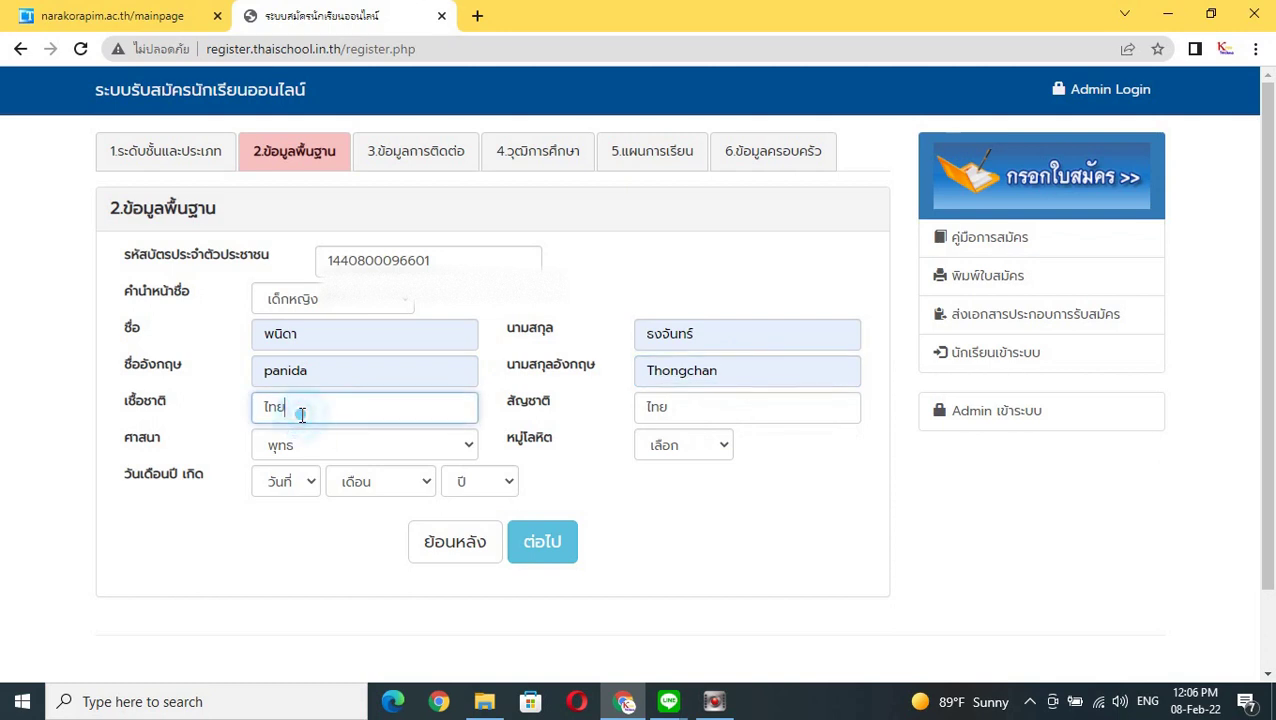
{"action": "left_click", "coordinate": [695, 447]}
{"action": "left_click", "coordinate": [680, 530]}
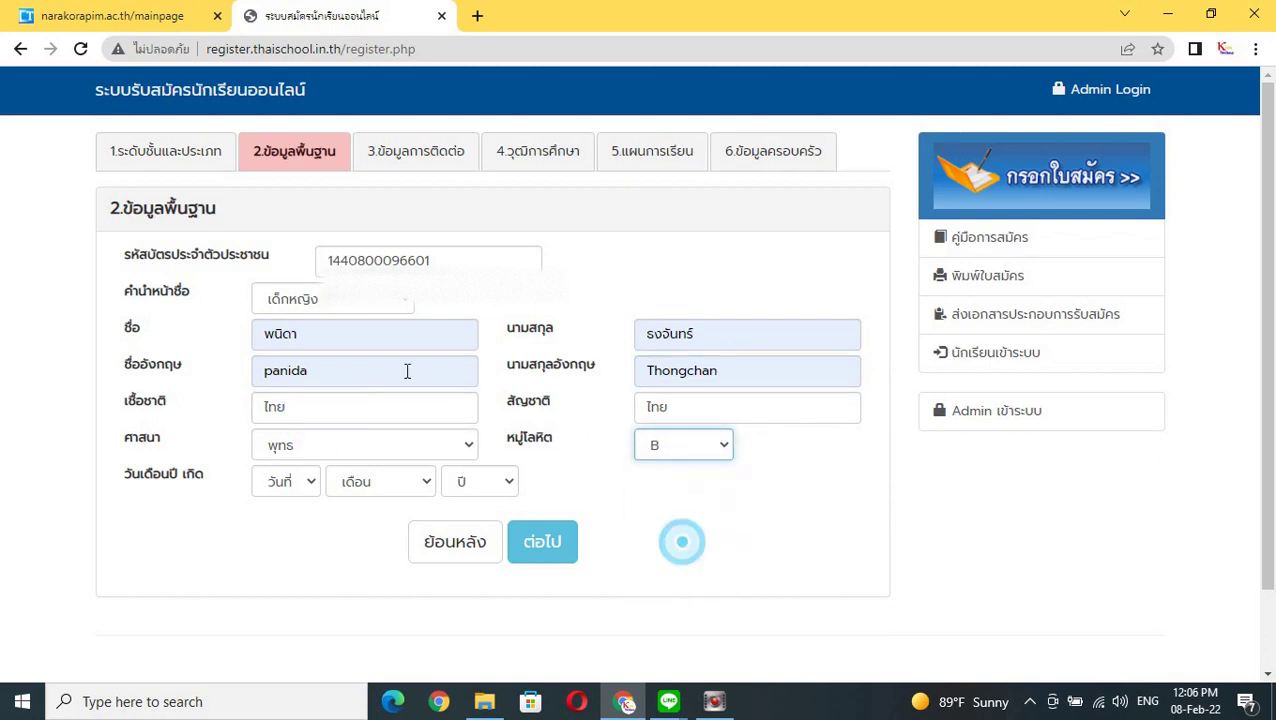
Select the applicant's day, month and year of birth and continue to the contact information section
{"action": "left_click", "coordinate": [288, 483]}
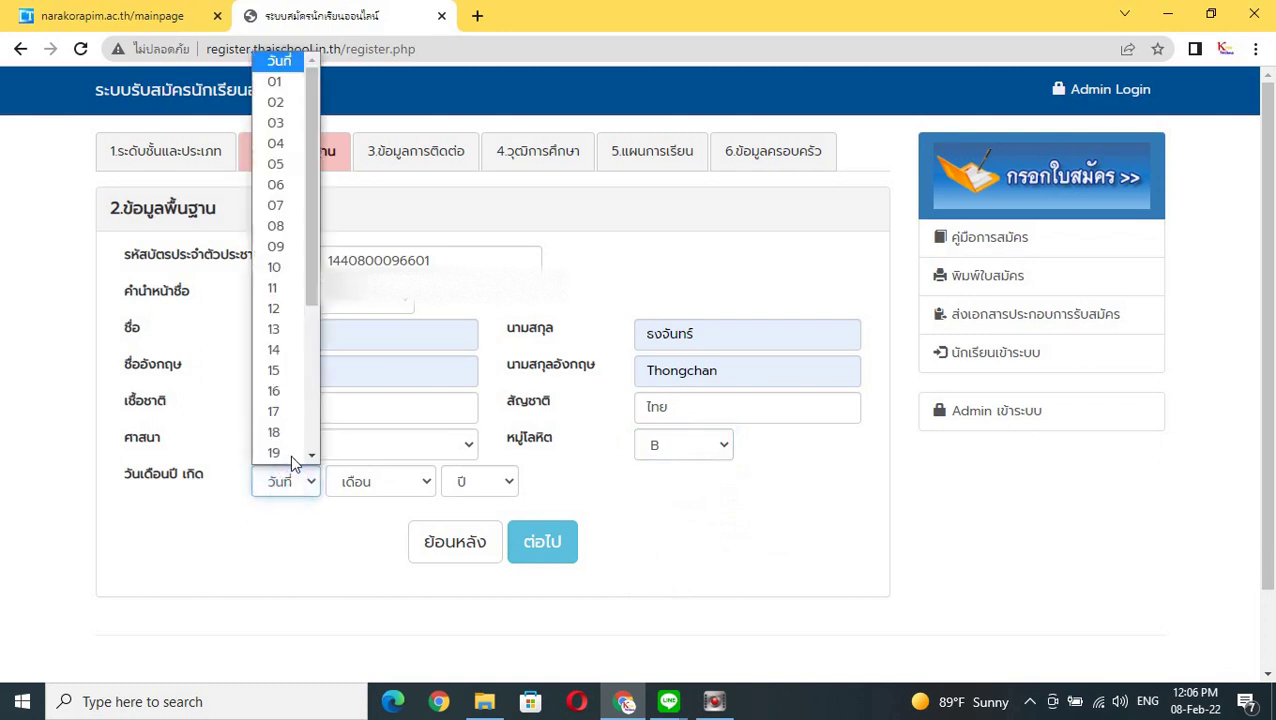
{"action": "left_click", "coordinate": [275, 143]}
{"action": "left_click", "coordinate": [413, 481]}
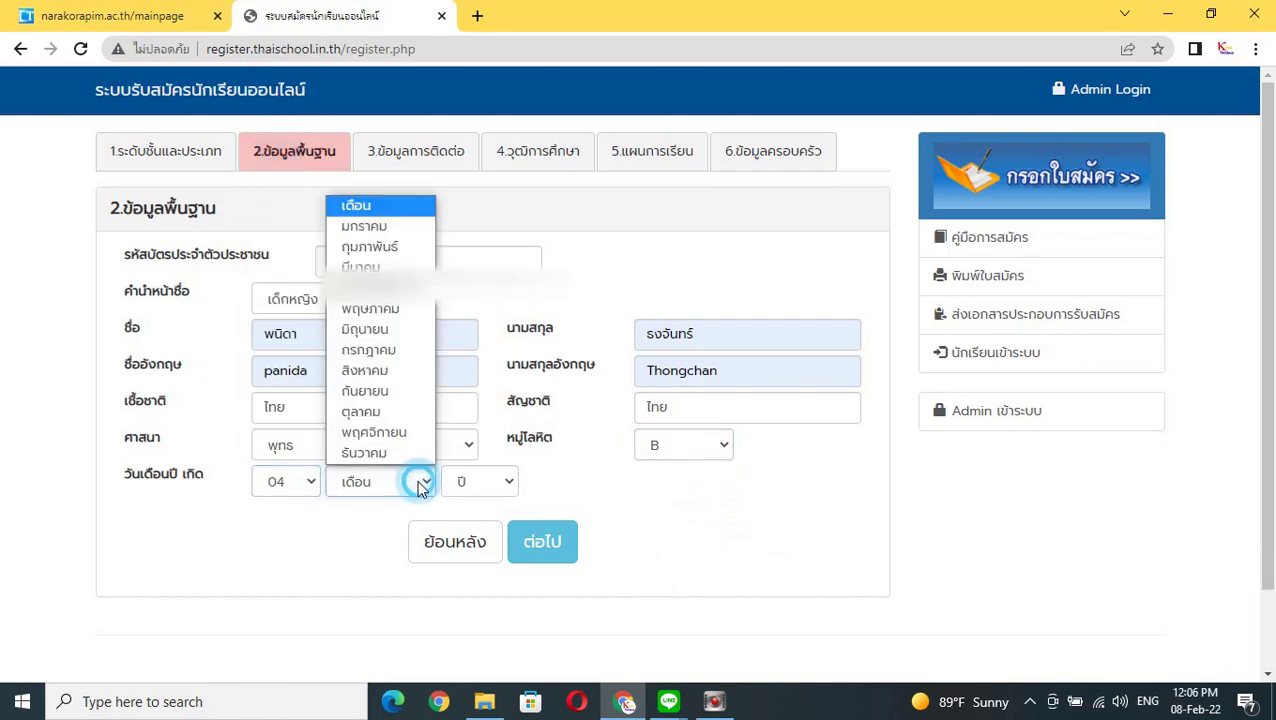
{"action": "left_click", "coordinate": [360, 267]}
{"action": "left_click", "coordinate": [480, 481]}
{"action": "scroll", "coordinate": [487, 432], "scroll_direction": "down", "scroll_amount": 1}
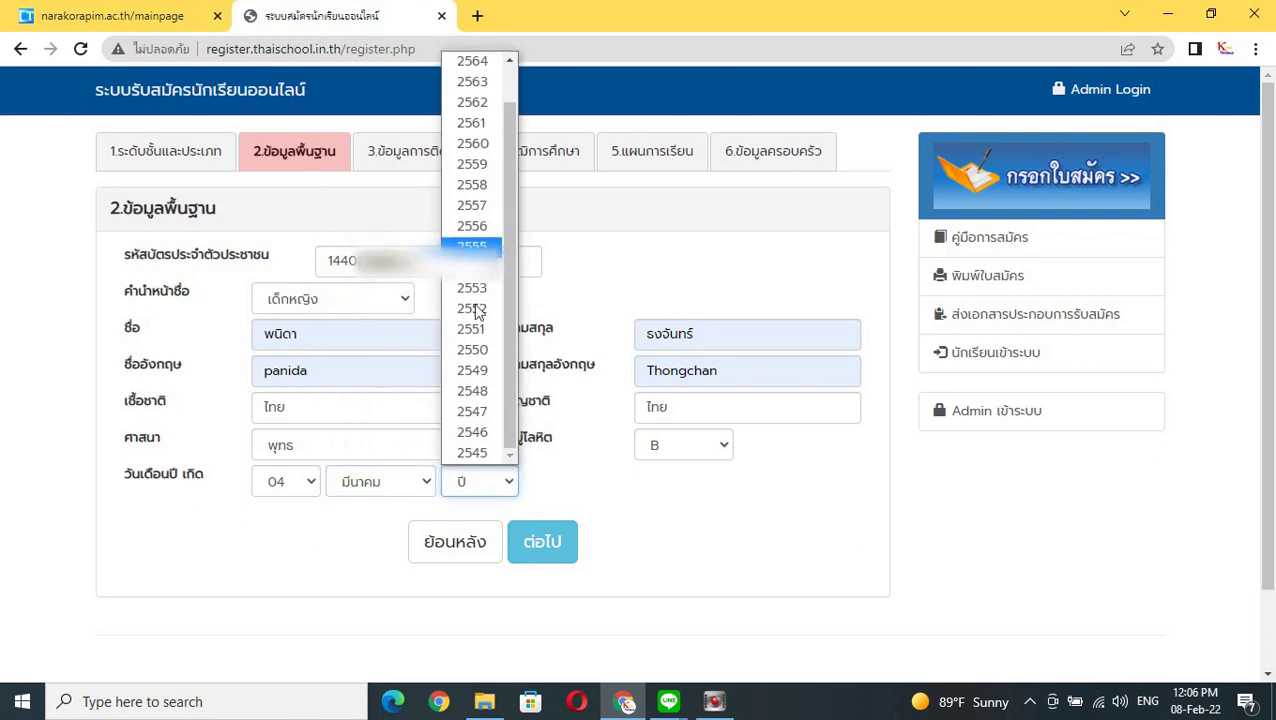
{"action": "left_click", "coordinate": [472, 391]}
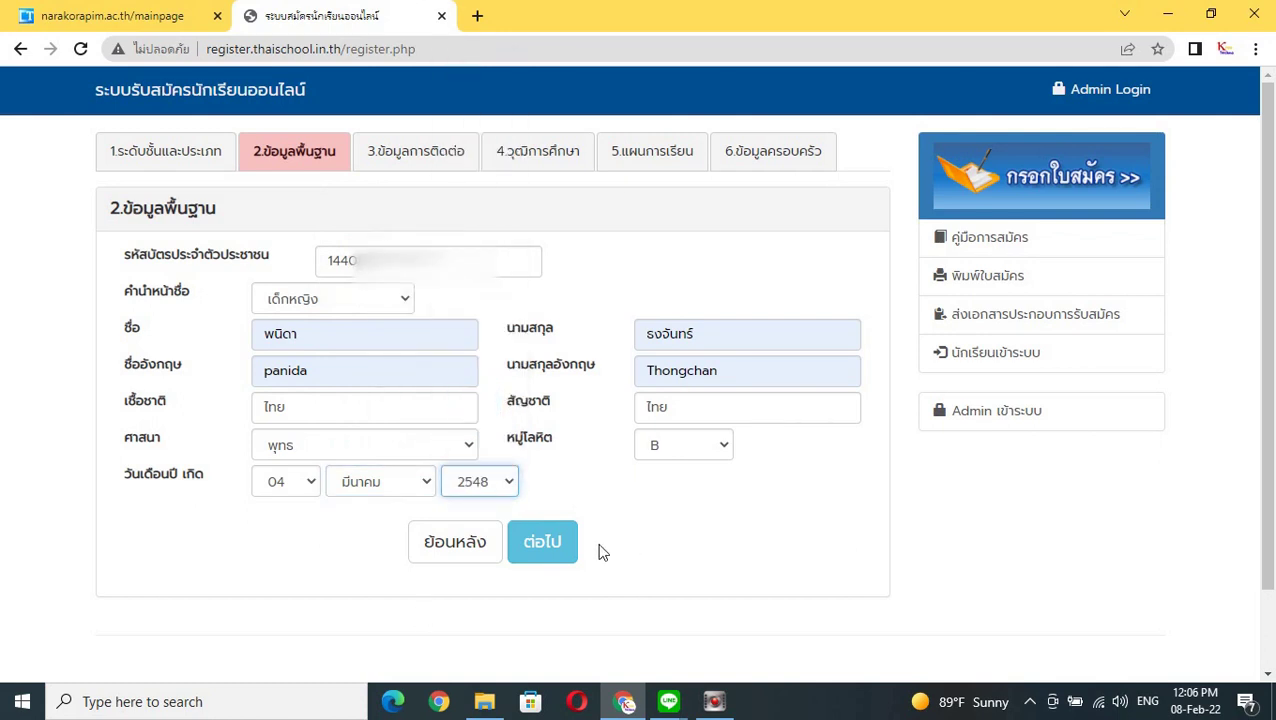
{"action": "left_click", "coordinate": [537, 547]}
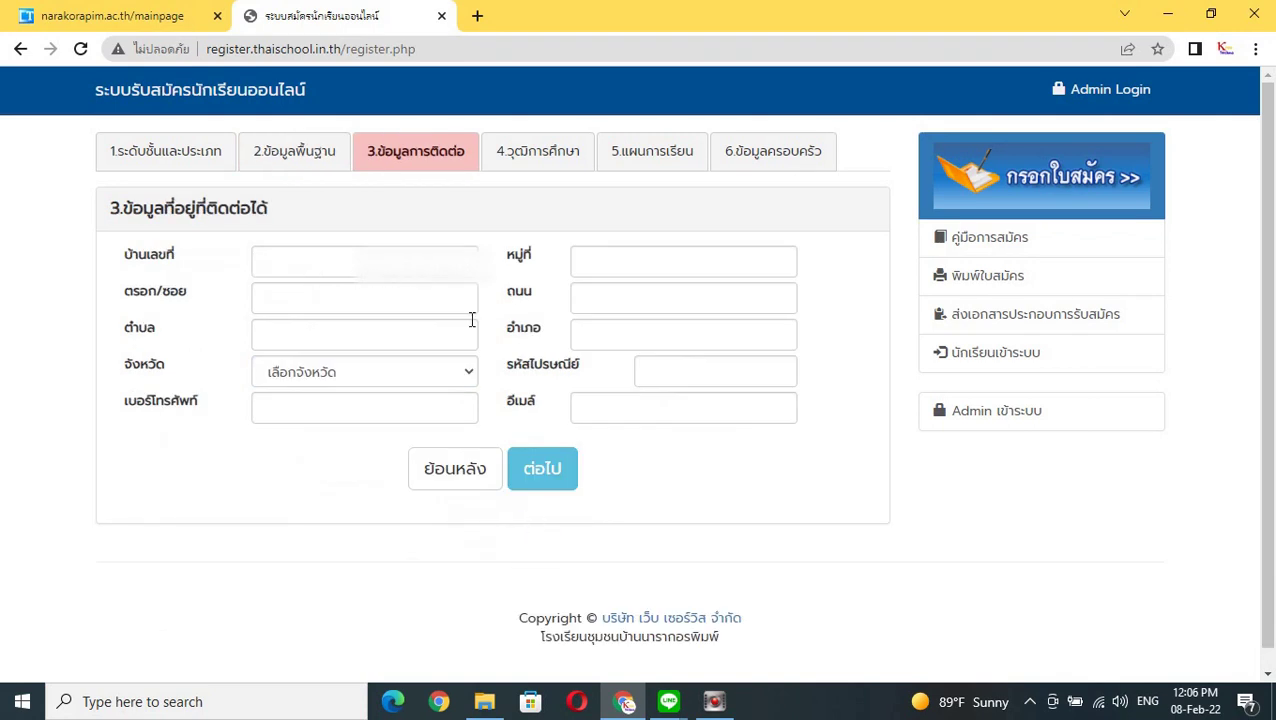
Fill in the house number and village number of the contact address, with "-" for both lane and road
{"action": "left_click", "coordinate": [407, 264]}
{"action": "left_click", "coordinate": [400, 304]}
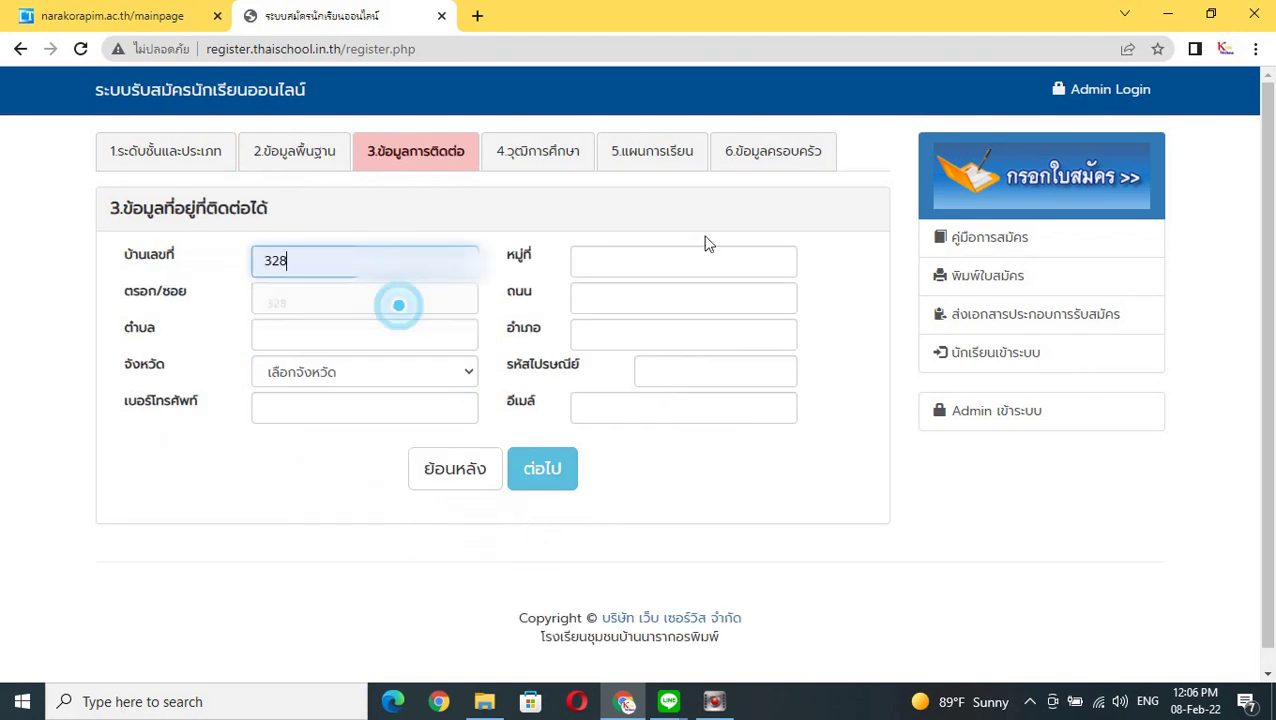
{"action": "left_click", "coordinate": [692, 257]}
{"action": "left_click", "coordinate": [648, 310]}
{"action": "left_click", "coordinate": [381, 292]}
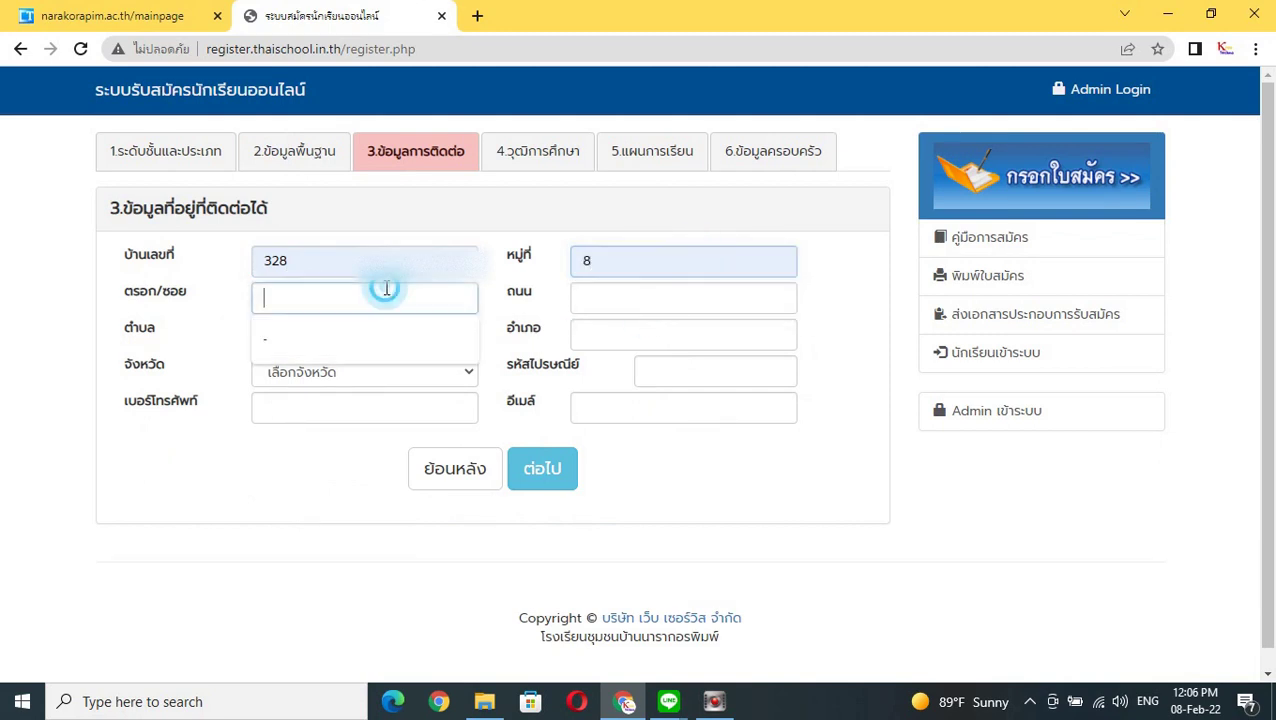
{"action": "left_click", "coordinate": [388, 342]}
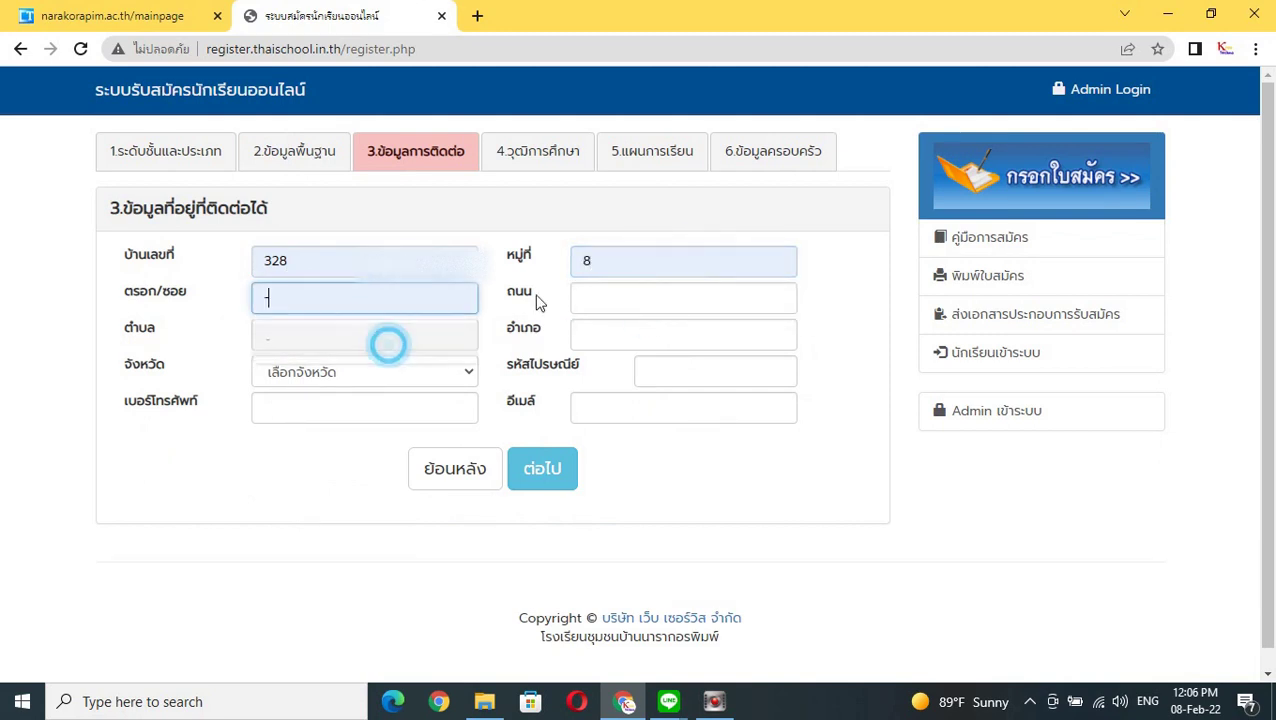
{"action": "left_click", "coordinate": [618, 295]}
{"action": "left_click", "coordinate": [609, 343]}
Fill in the subdistrict and district of the contact address and select its province
{"action": "left_click", "coordinate": [370, 334]}
{"action": "left_click", "coordinate": [370, 374]}
{"action": "left_click", "coordinate": [649, 332]}
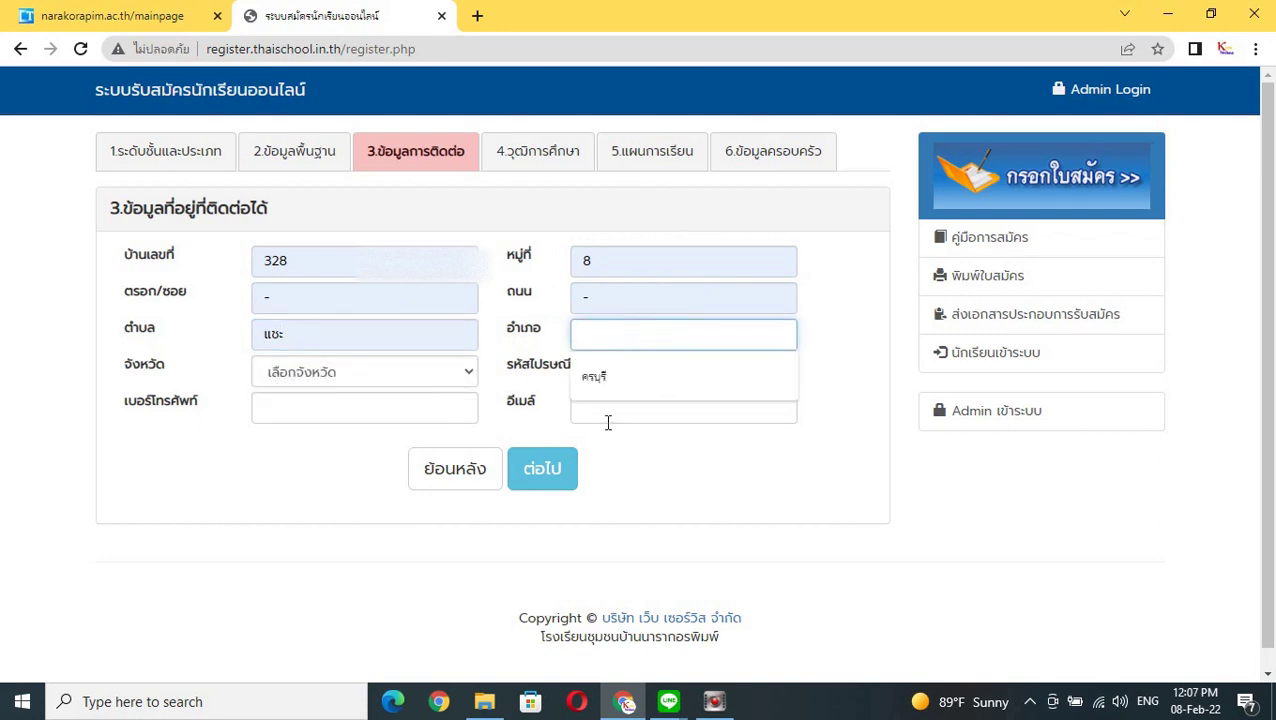
{"action": "left_click", "coordinate": [604, 385]}
{"action": "left_click", "coordinate": [396, 375]}
{"action": "scroll", "coordinate": [359, 330], "scroll_direction": "down", "scroll_amount": 2}
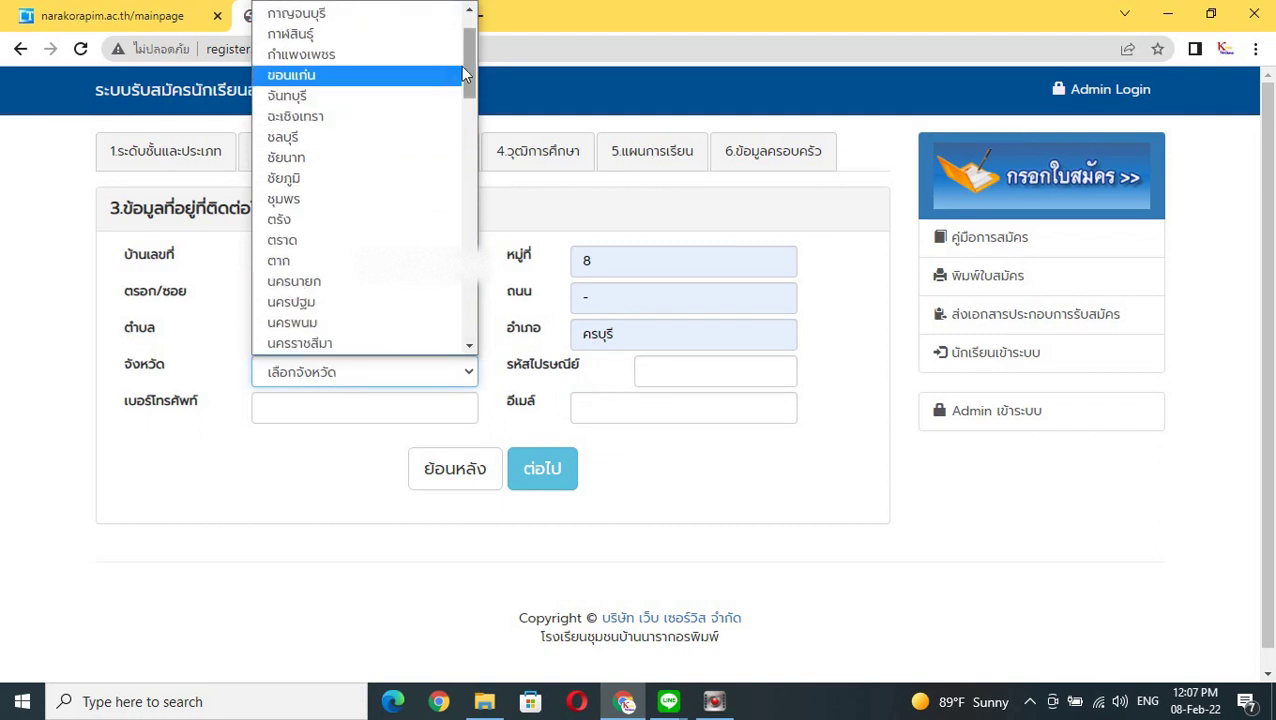
{"action": "left_click_drag", "start_coordinate": [461, 66], "coordinate": [456, 101]}
{"action": "left_click", "coordinate": [379, 166]}
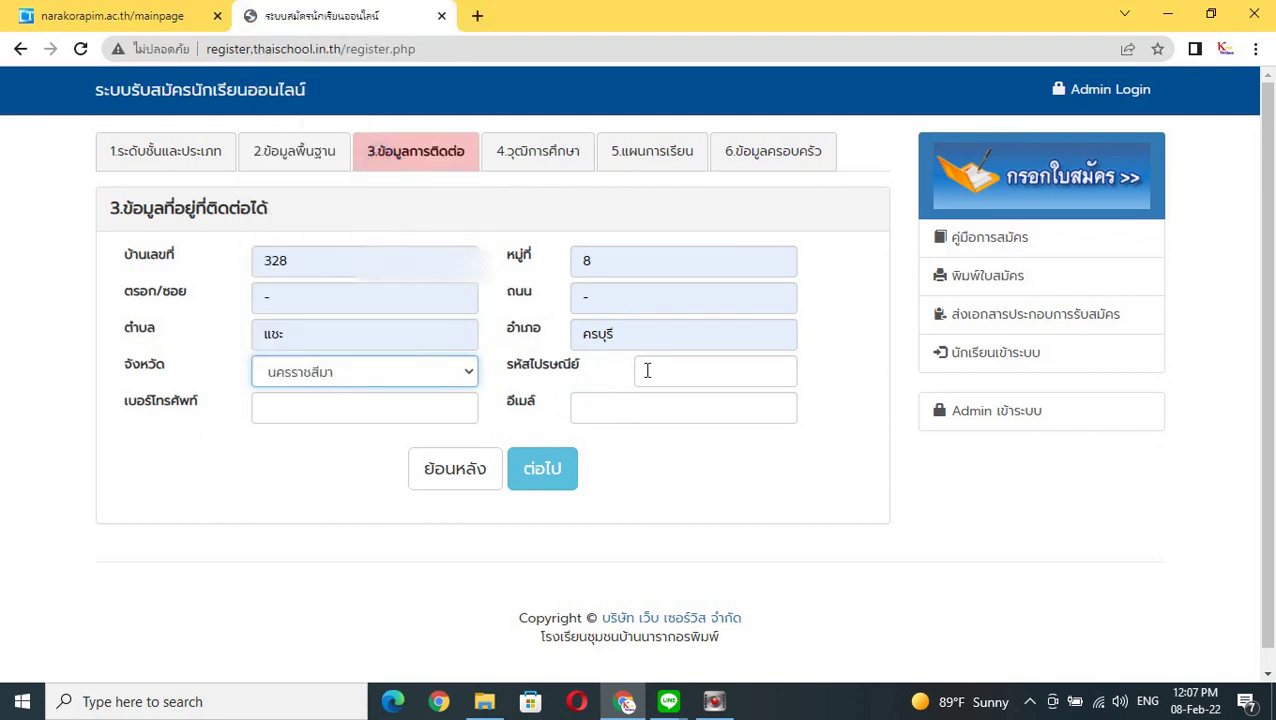
Fill in the contact's postal code, phone number and e-mail, and continue to the education section
{"action": "left_click", "coordinate": [675, 372]}
{"action": "left_click", "coordinate": [670, 418]}
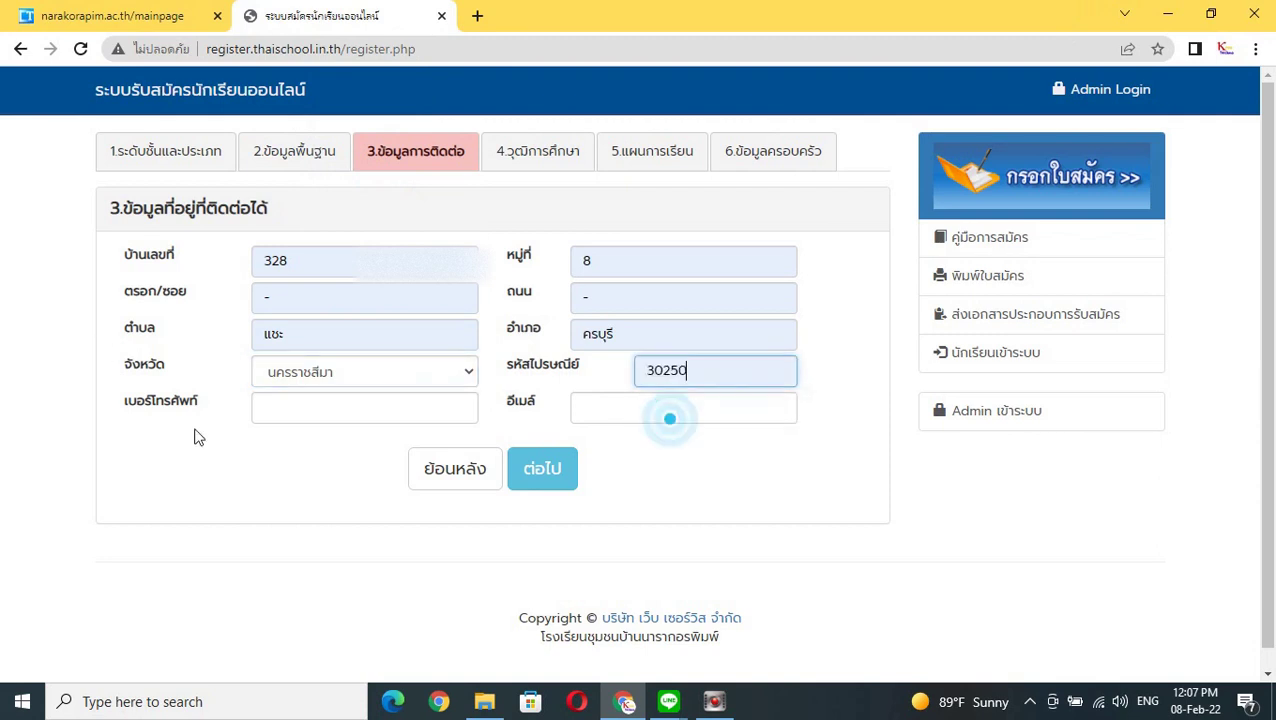
{"action": "left_click", "coordinate": [373, 410]}
{"action": "left_click", "coordinate": [313, 453]}
{"action": "left_click", "coordinate": [606, 403]}
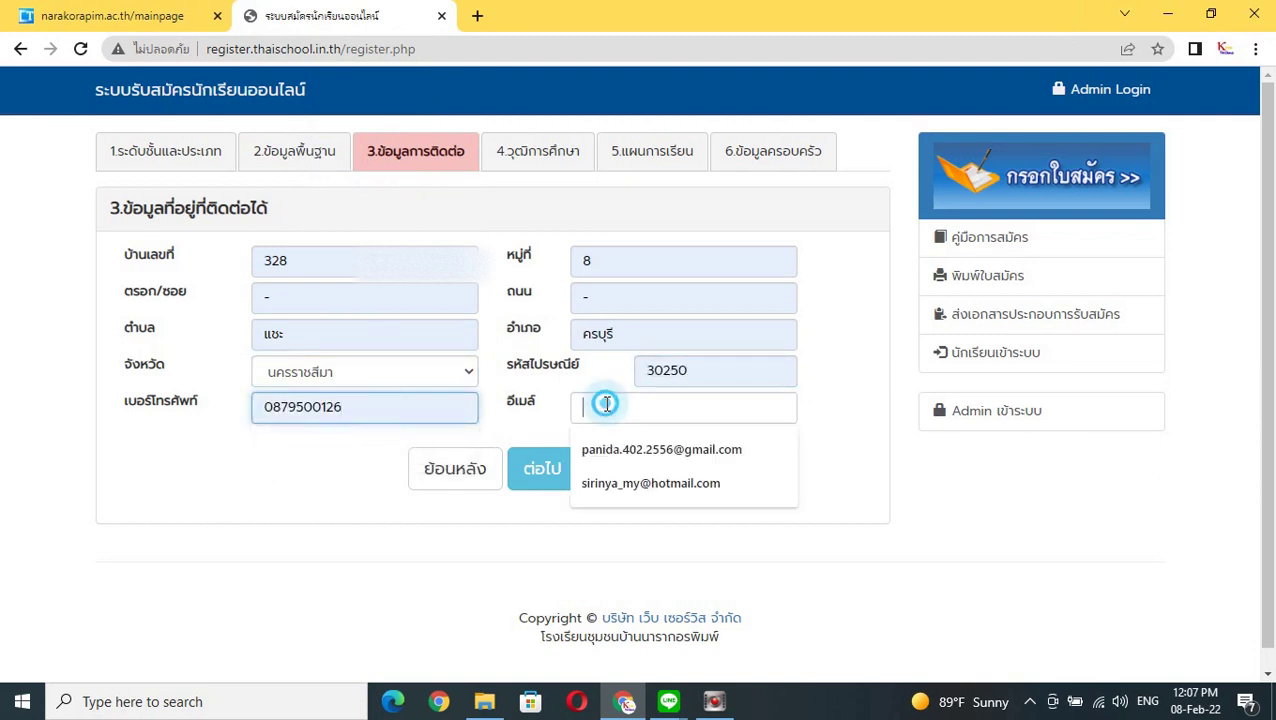
{"action": "left_click", "coordinate": [606, 449]}
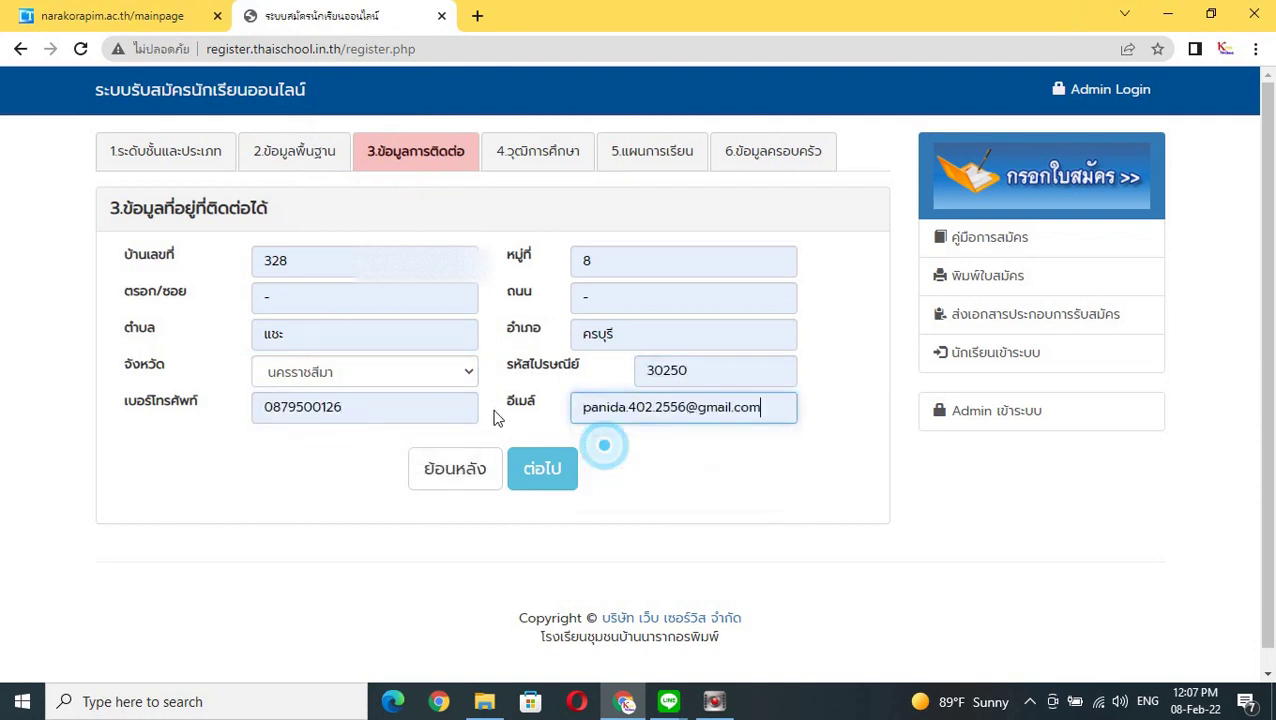
{"action": "left_click", "coordinate": [537, 470]}
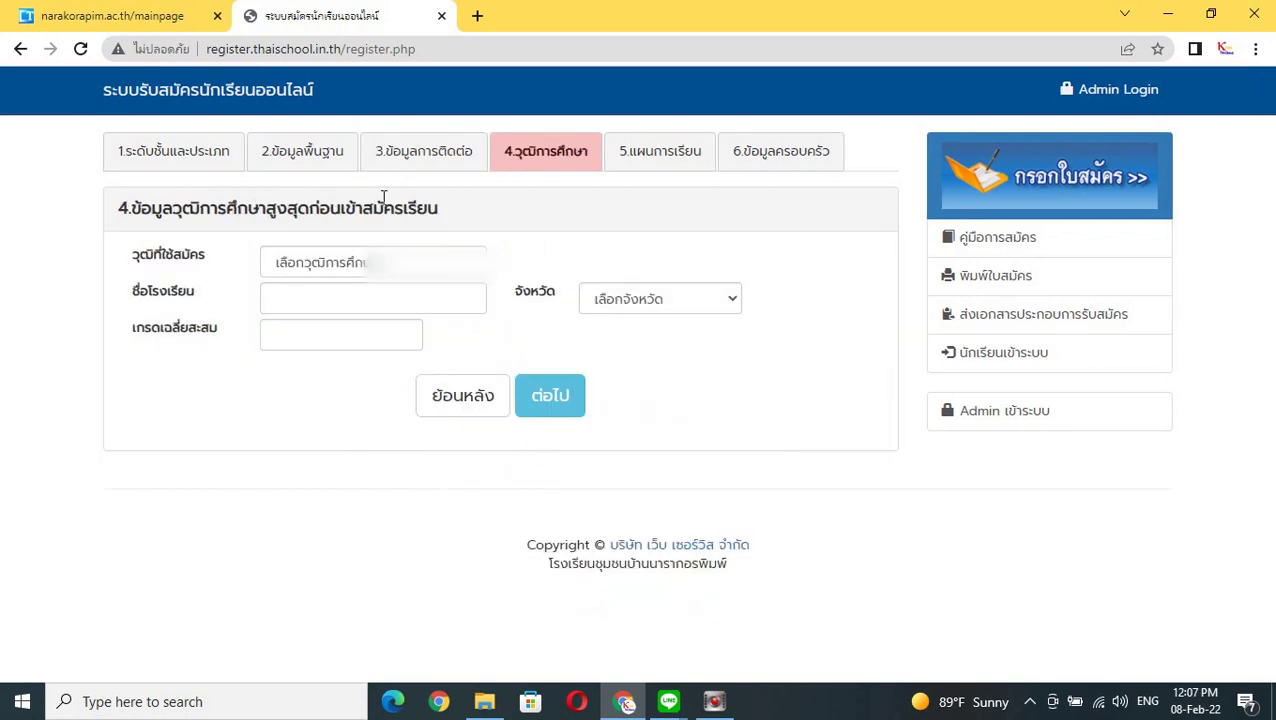
Set the qualification used for applying to ประถมศึกษาปีที่ 6 and enter ร.ร. as the previous school's name
{"action": "left_click", "coordinate": [446, 262]}
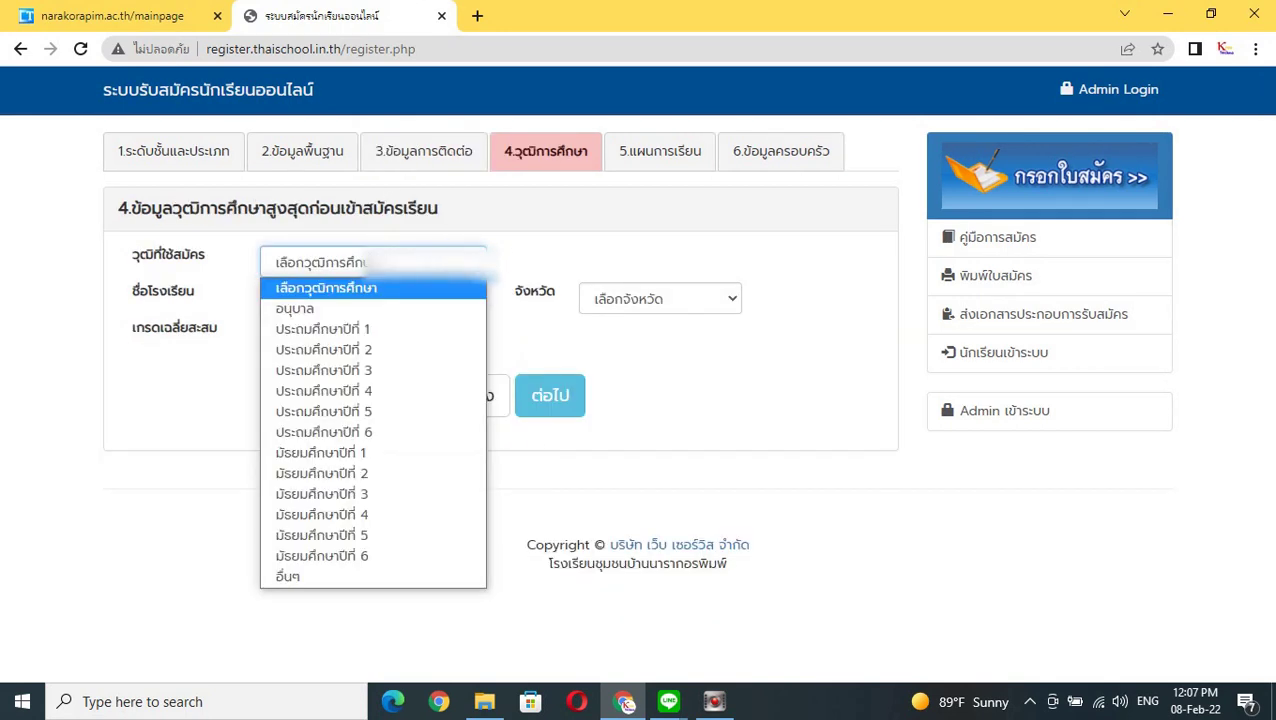
{"action": "left_click", "coordinate": [390, 432]}
{"action": "left_click", "coordinate": [349, 292]}
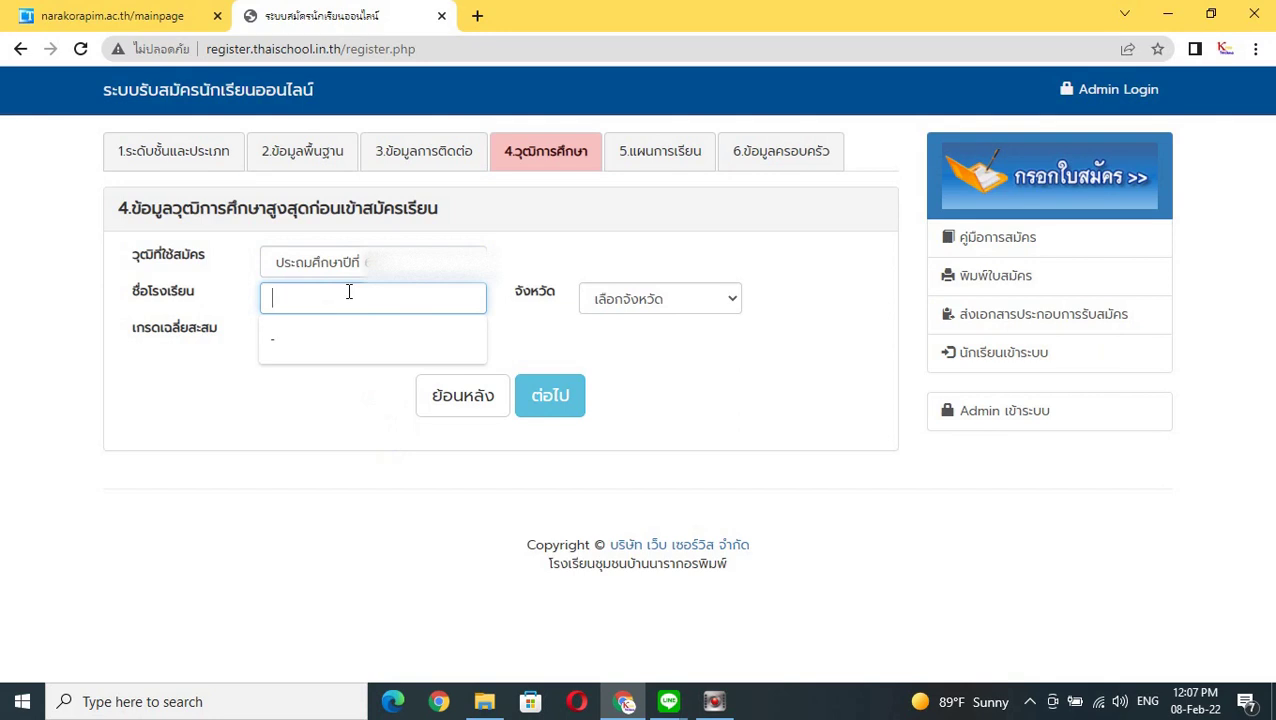
{"action": "type", "text": "i"}
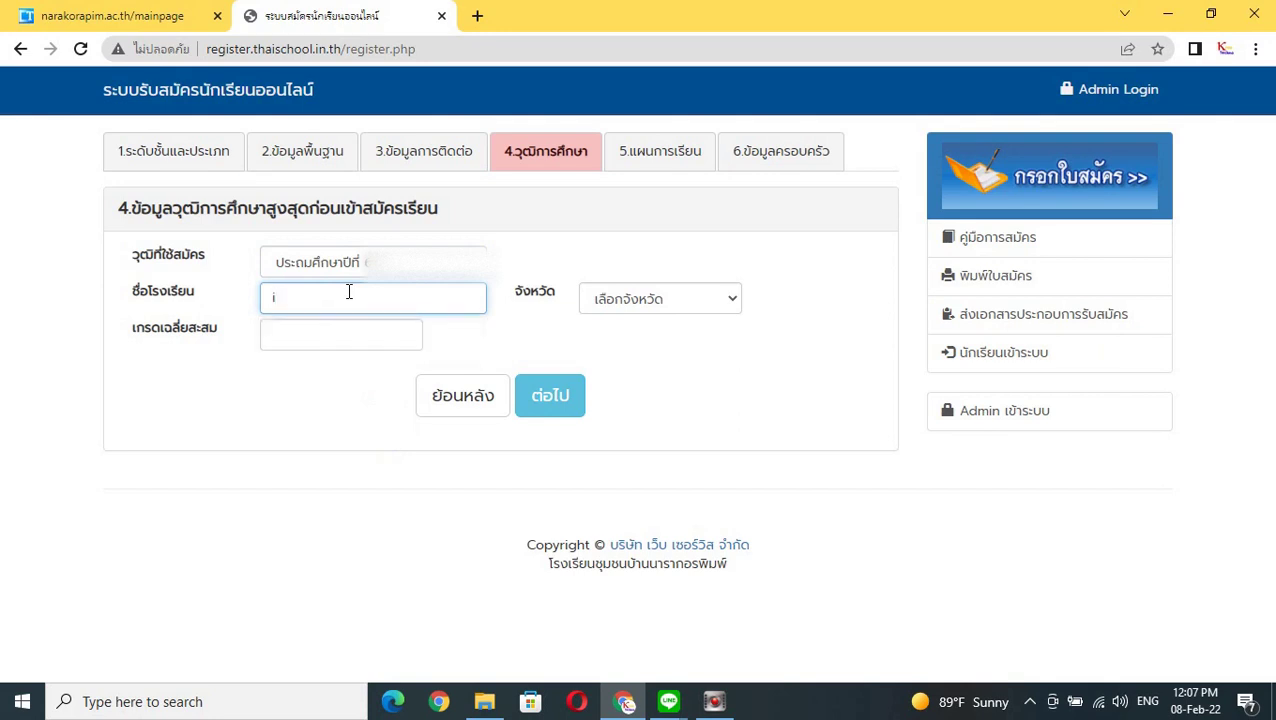
{"action": "key", "text": "grave"}
{"action": "type", "text": "ส.ส"}
{"action": "type", "text": ".ง"}
{"action": "key", "text": "BackSpace"}
{"action": "type", "text": "ใหม"}
{"action": "key", "text": "BackSpace"}
{"action": "key", "text": "BackSpace"}
Set the previous school's province to สมุทรสงคราม
{"action": "left_click", "coordinate": [631, 305]}
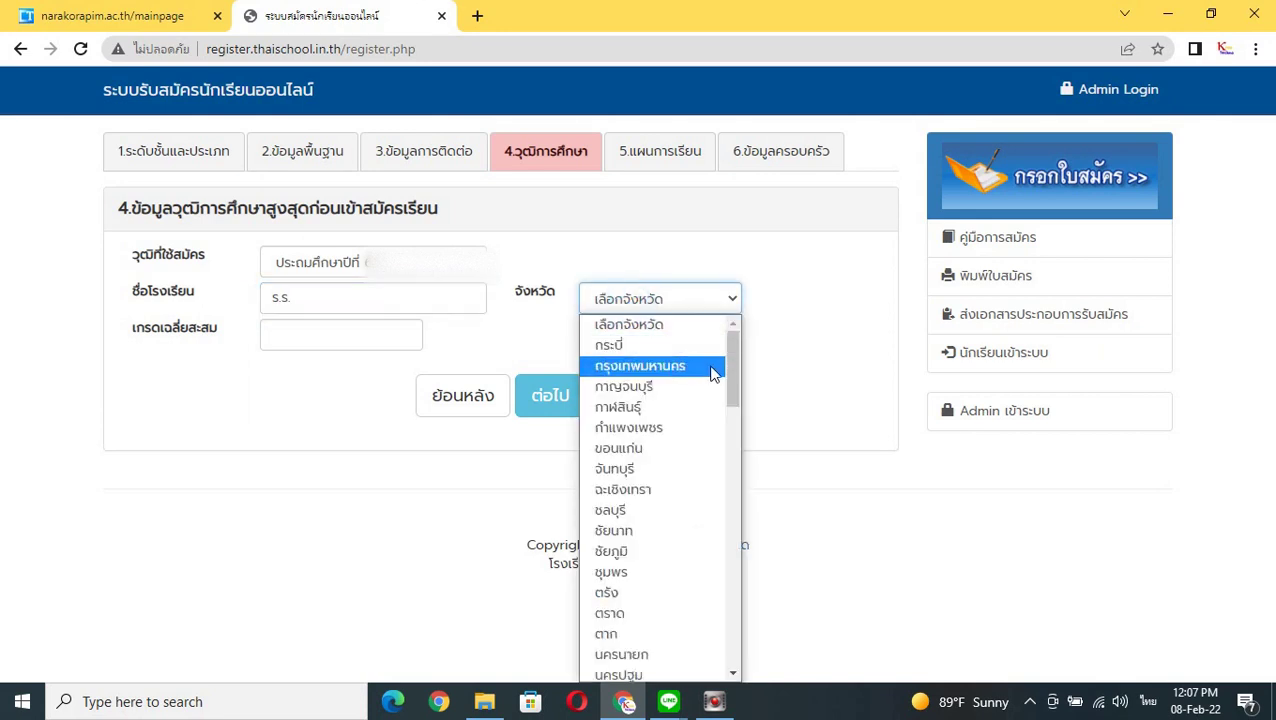
{"action": "left_click_drag", "start_coordinate": [728, 368], "coordinate": [719, 597]}
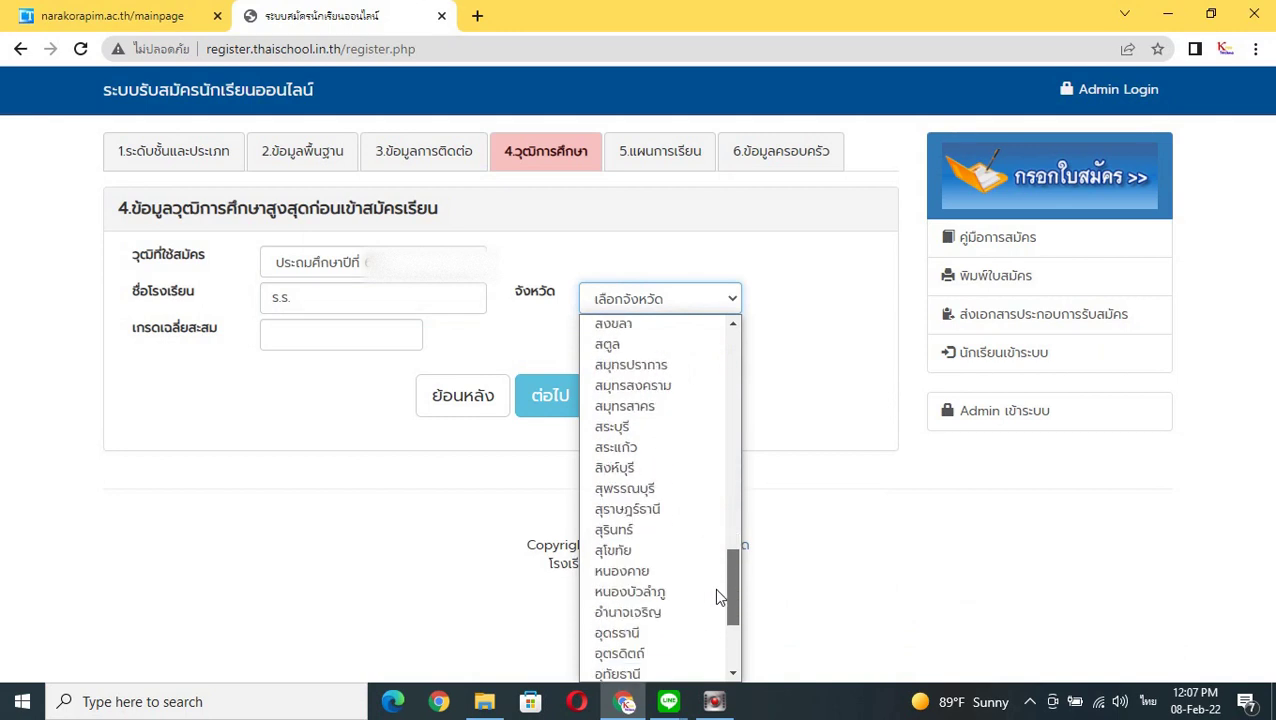
{"action": "left_click", "coordinate": [684, 387]}
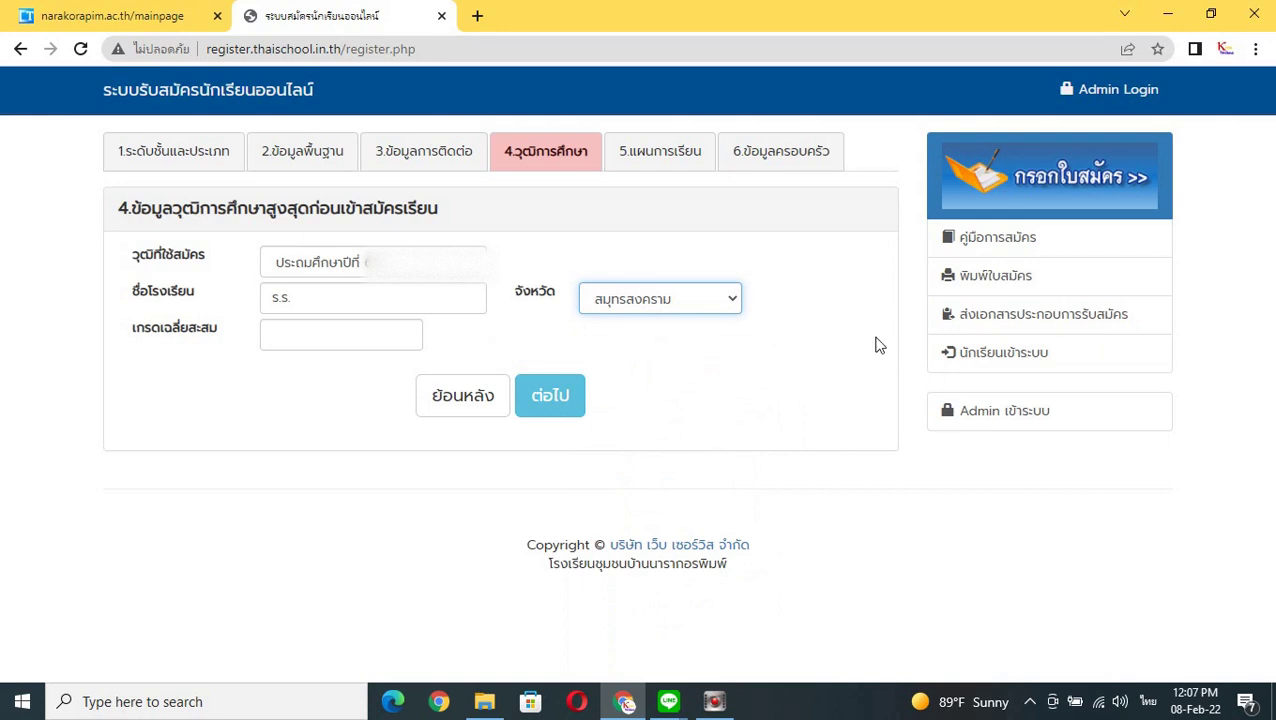
Enter 3.00 as the cumulative grade average and continue through the study plan section to family information without choosing any plan
{"action": "left_click", "coordinate": [334, 338]}
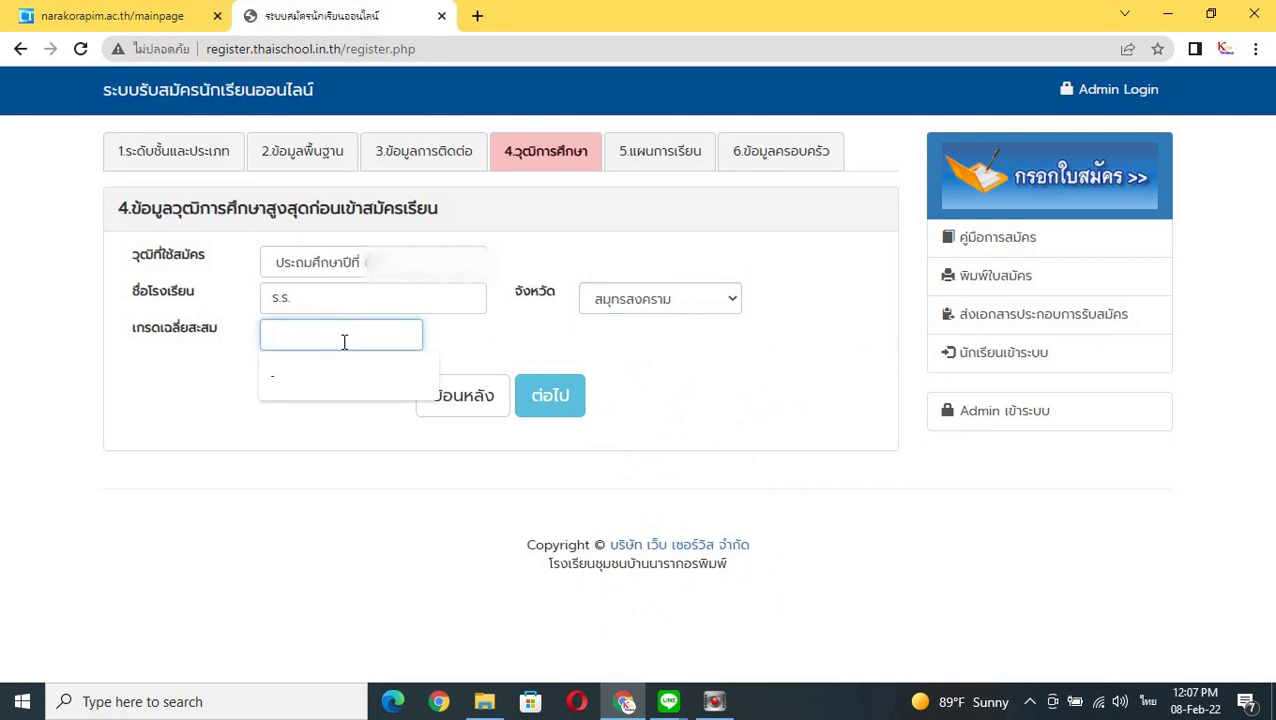
{"action": "type", "text": "-ใจ"}
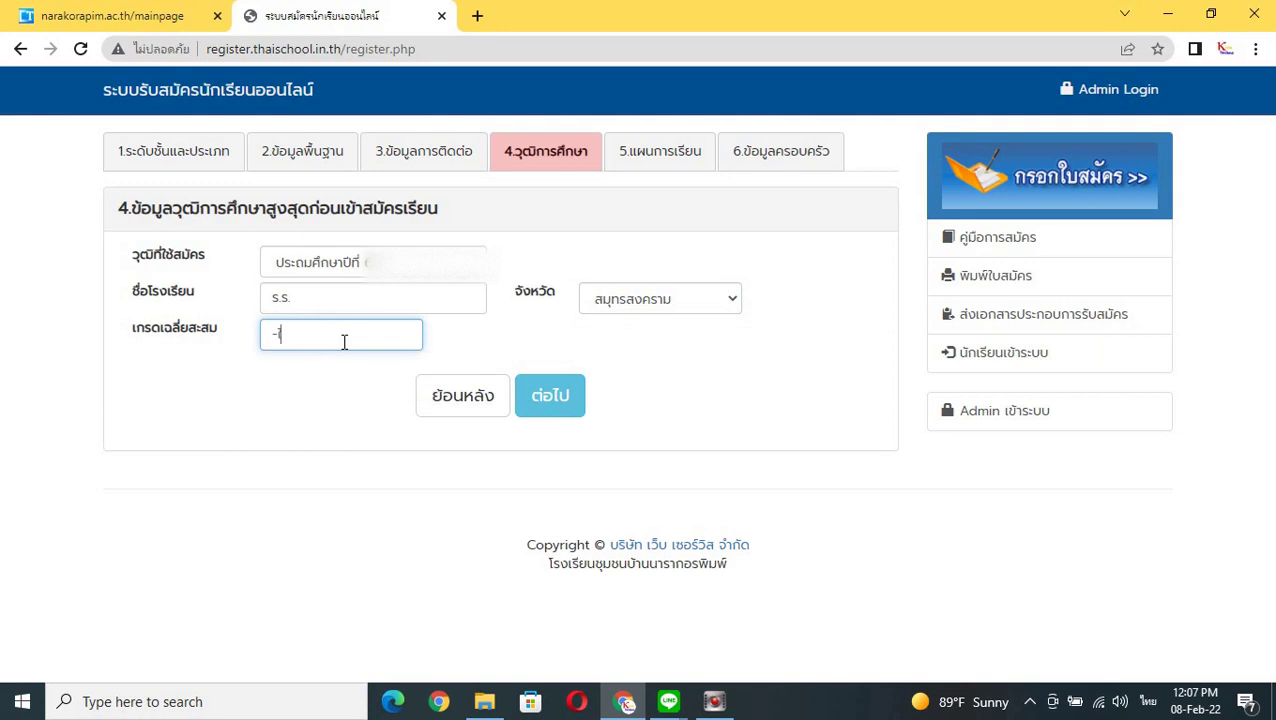
{"action": "key", "text": "BackSpace"}
{"action": "key", "text": "BackSpace"}
{"action": "key", "text": "BackSpace"}
{"action": "key", "text": "alt+shift"}
{"action": "type", "text": "3.000"}
{"action": "key", "text": "BackSpace"}
{"action": "left_click", "coordinate": [559, 397]}
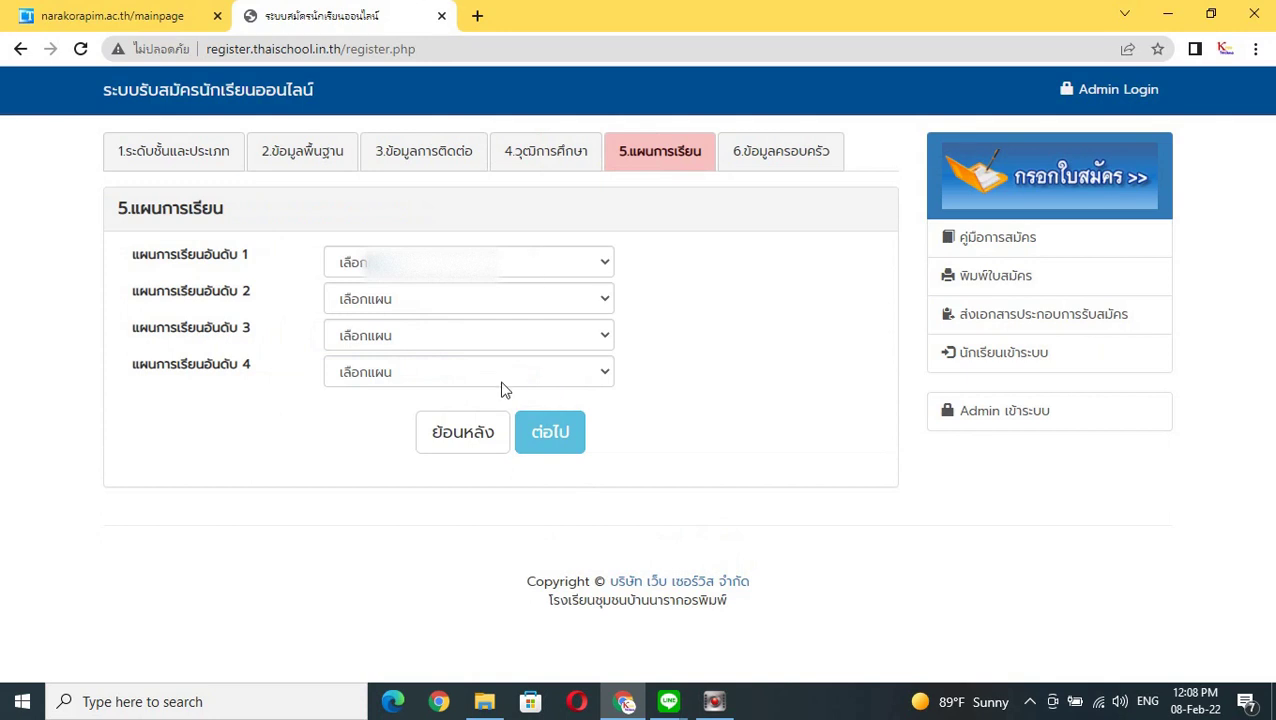
{"action": "left_click", "coordinate": [592, 287]}
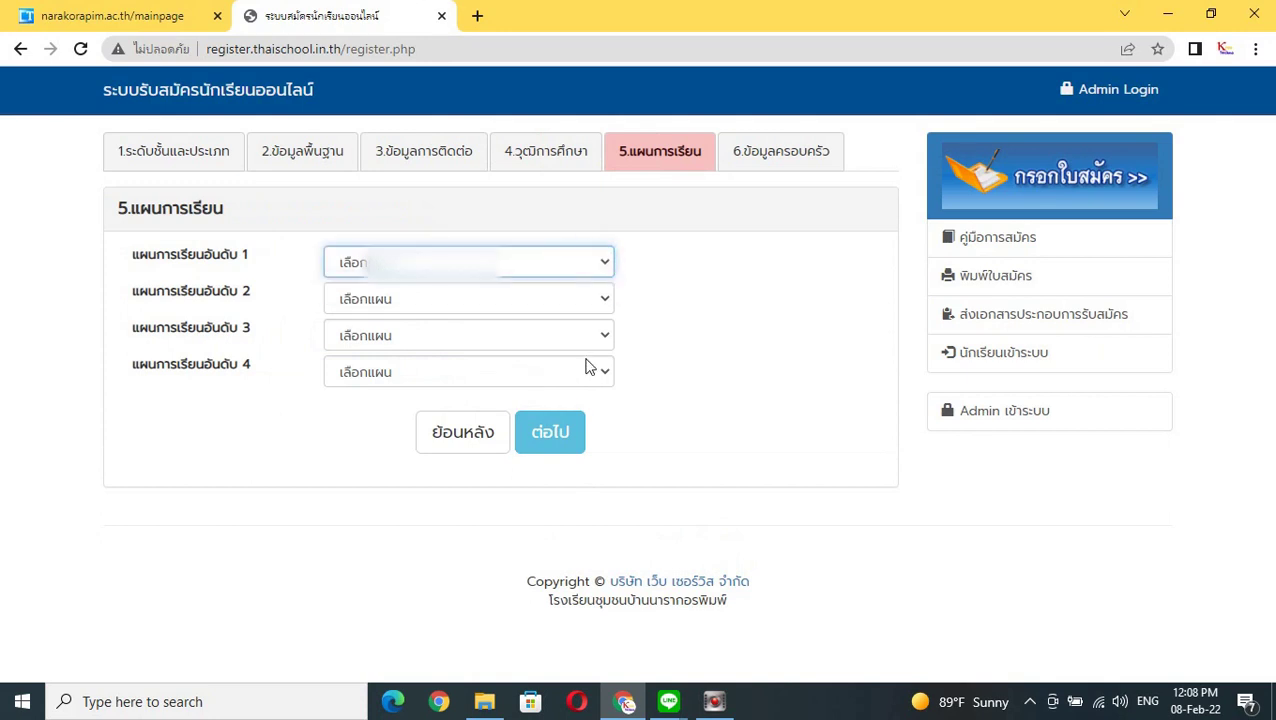
{"action": "left_click", "coordinate": [540, 437]}
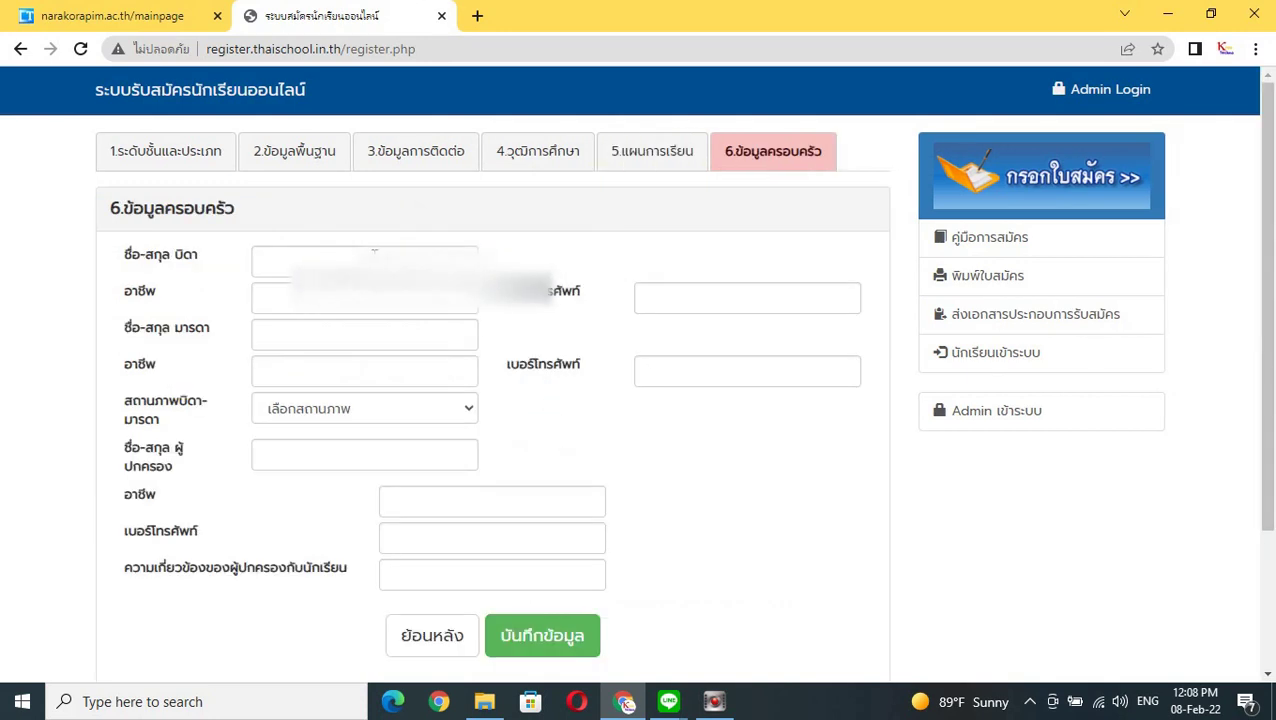
Fill in the father's full name, occupation ค้าขาย and phone number in the family section
{"action": "left_click", "coordinate": [370, 258]}
{"action": "left_click", "coordinate": [350, 300]}
{"action": "left_click", "coordinate": [350, 300]}
{"action": "left_click", "coordinate": [345, 340]}
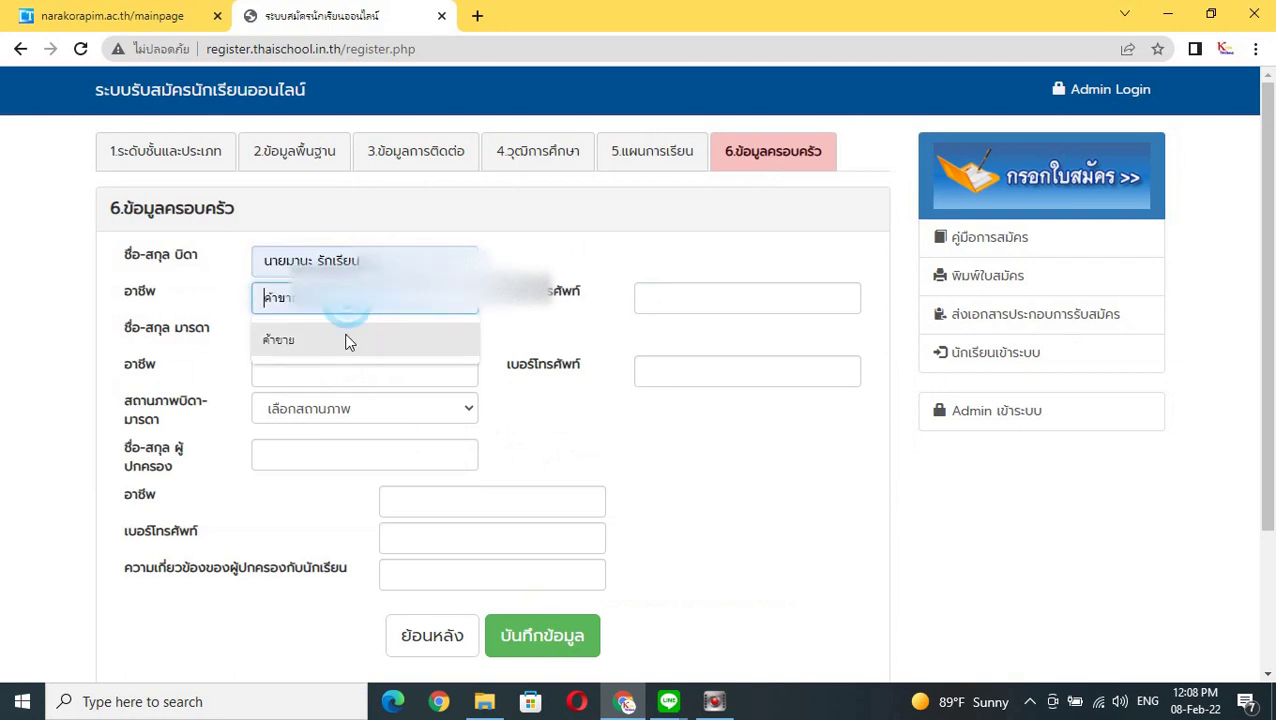
{"action": "left_click", "coordinate": [780, 297]}
{"action": "left_click", "coordinate": [681, 343]}
Fill in the mother's full name, phone number and occupation ค้าขาย, and set the parents' status to อยู่ด้วยกัน
{"action": "left_click", "coordinate": [330, 333]}
{"action": "left_click", "coordinate": [328, 385]}
{"action": "left_click", "coordinate": [671, 378]}
{"action": "left_click", "coordinate": [665, 413]}
{"action": "left_click", "coordinate": [288, 371]}
{"action": "left_click", "coordinate": [285, 418]}
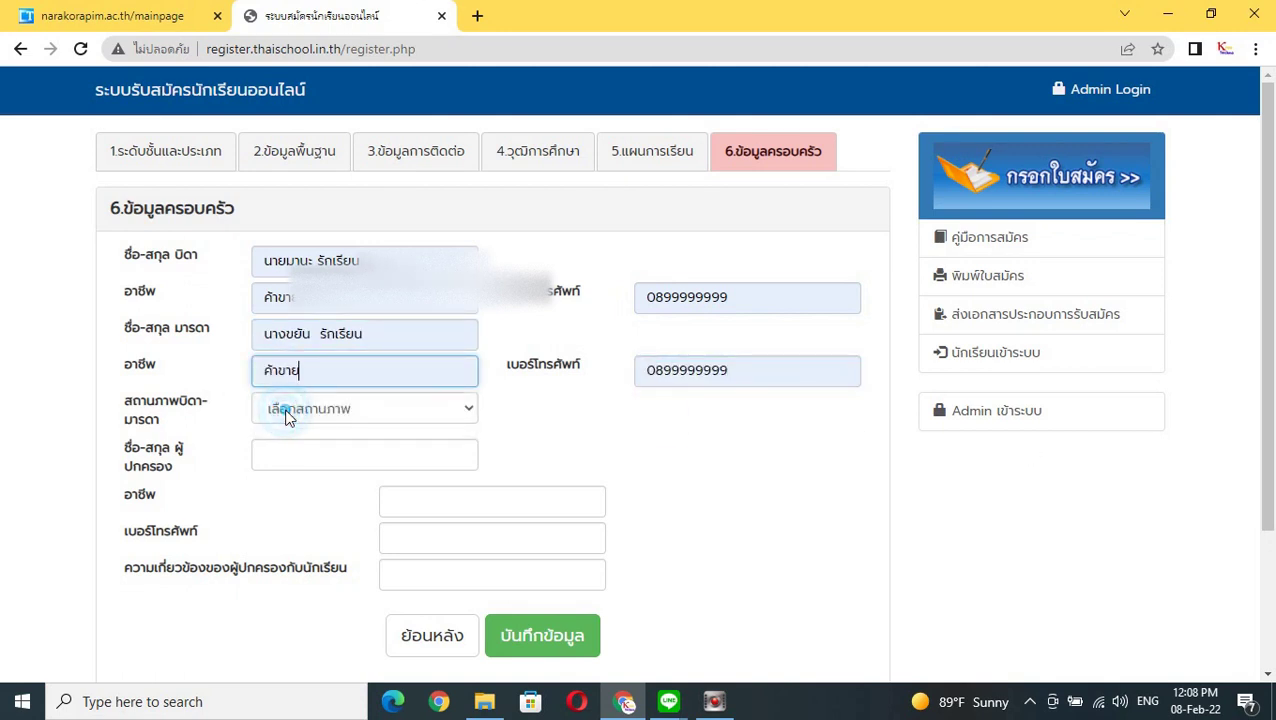
{"action": "left_click", "coordinate": [287, 418]}
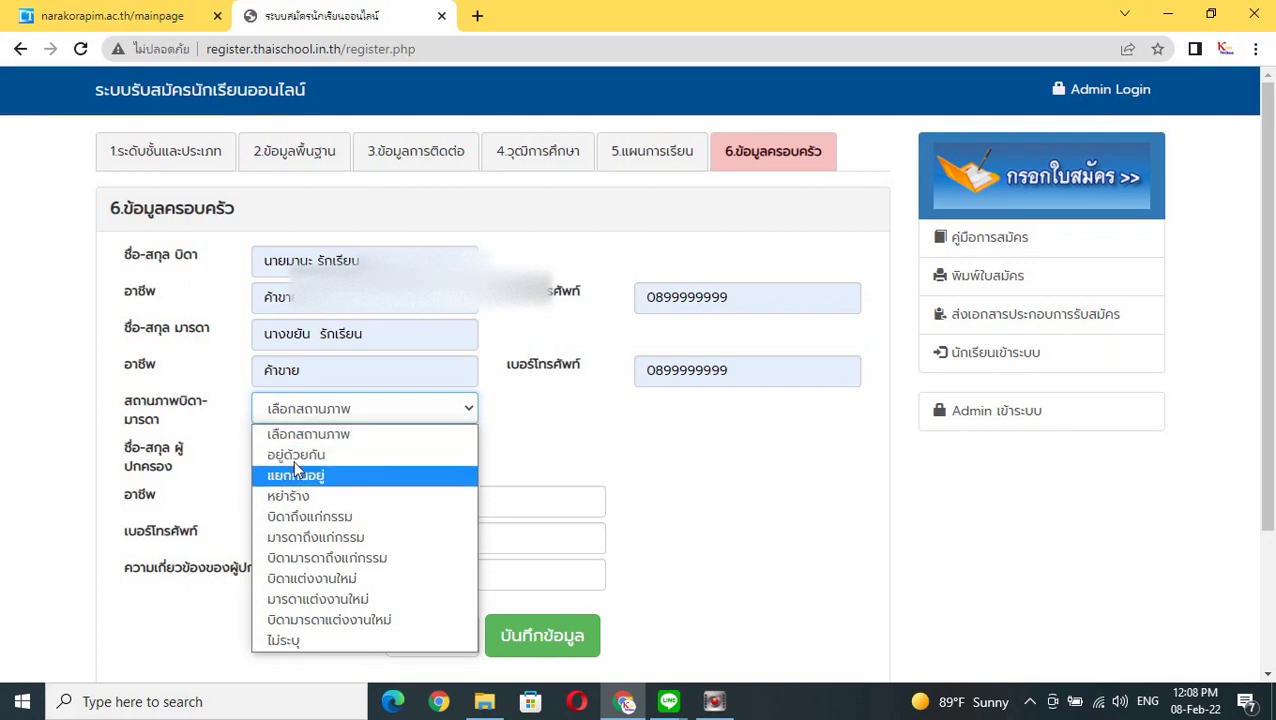
{"action": "left_click", "coordinate": [296, 456]}
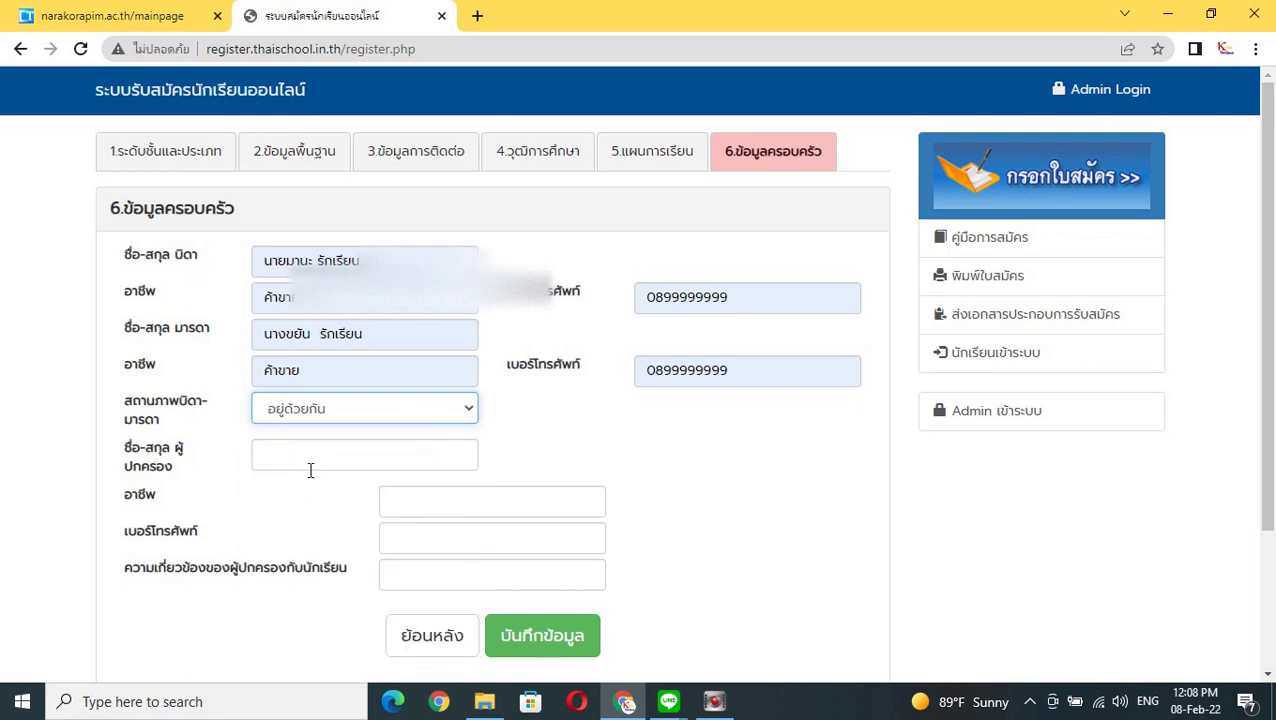
Fill in the guardian's full name, occupation ค้าขาย and phone number, with แม่ as the relationship to the student
{"action": "scroll", "coordinate": [313, 390], "scroll_direction": "down", "scroll_amount": 1}
{"action": "left_click", "coordinate": [314, 363]}
{"action": "left_click", "coordinate": [315, 405]}
{"action": "left_click", "coordinate": [436, 412]}
{"action": "left_click", "coordinate": [404, 452]}
{"action": "left_click", "coordinate": [404, 453]}
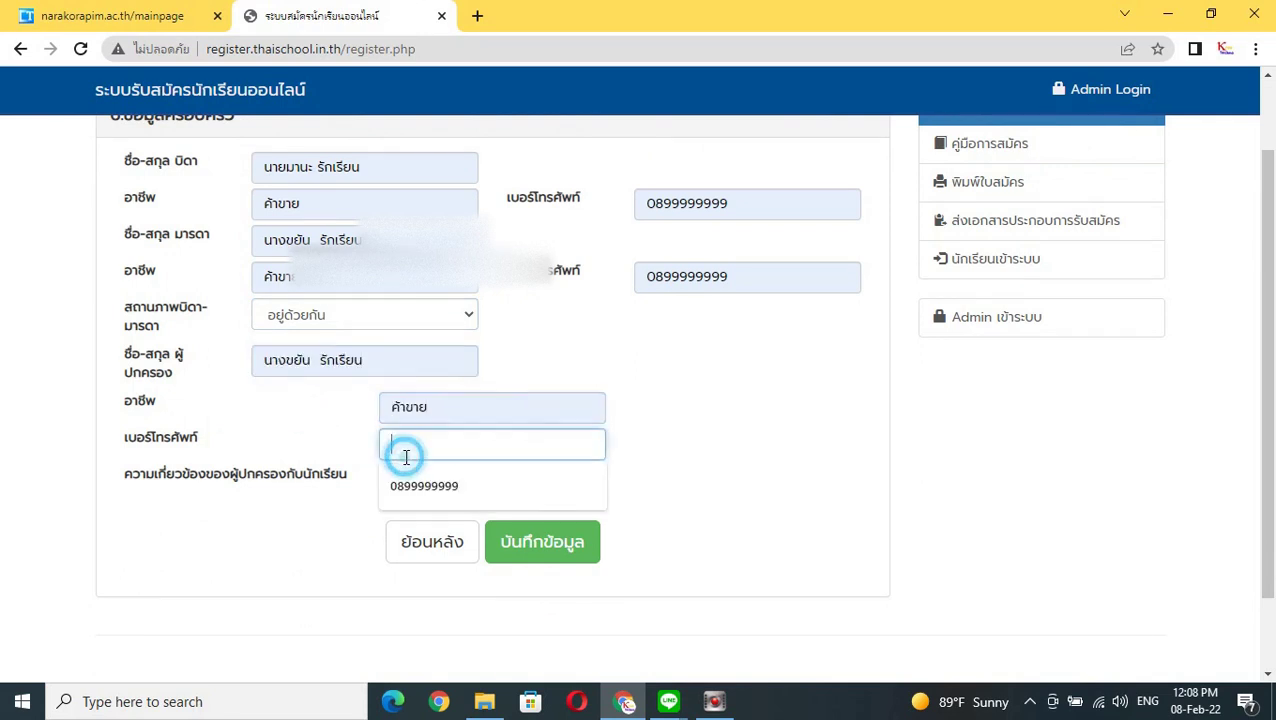
{"action": "left_click", "coordinate": [411, 483]}
{"action": "left_click", "coordinate": [427, 522]}
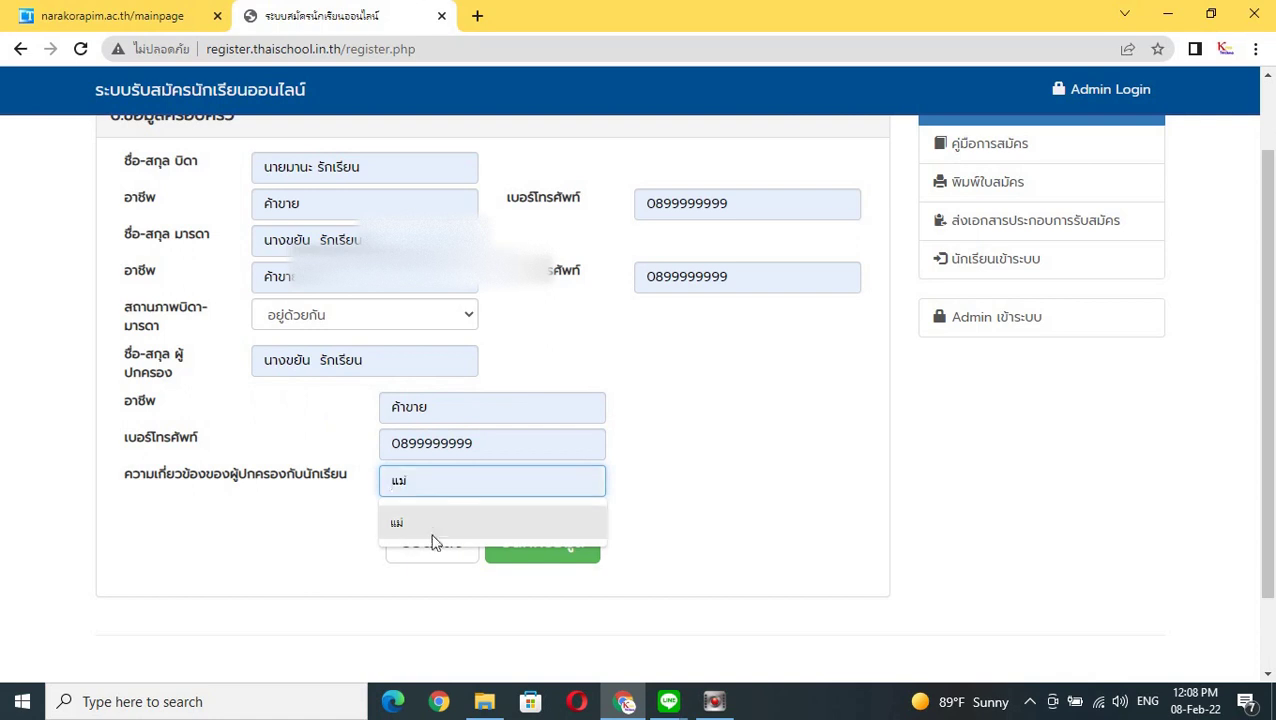
Save the student application and review the submitted applicant, education and family details
{"action": "left_click", "coordinate": [567, 562]}
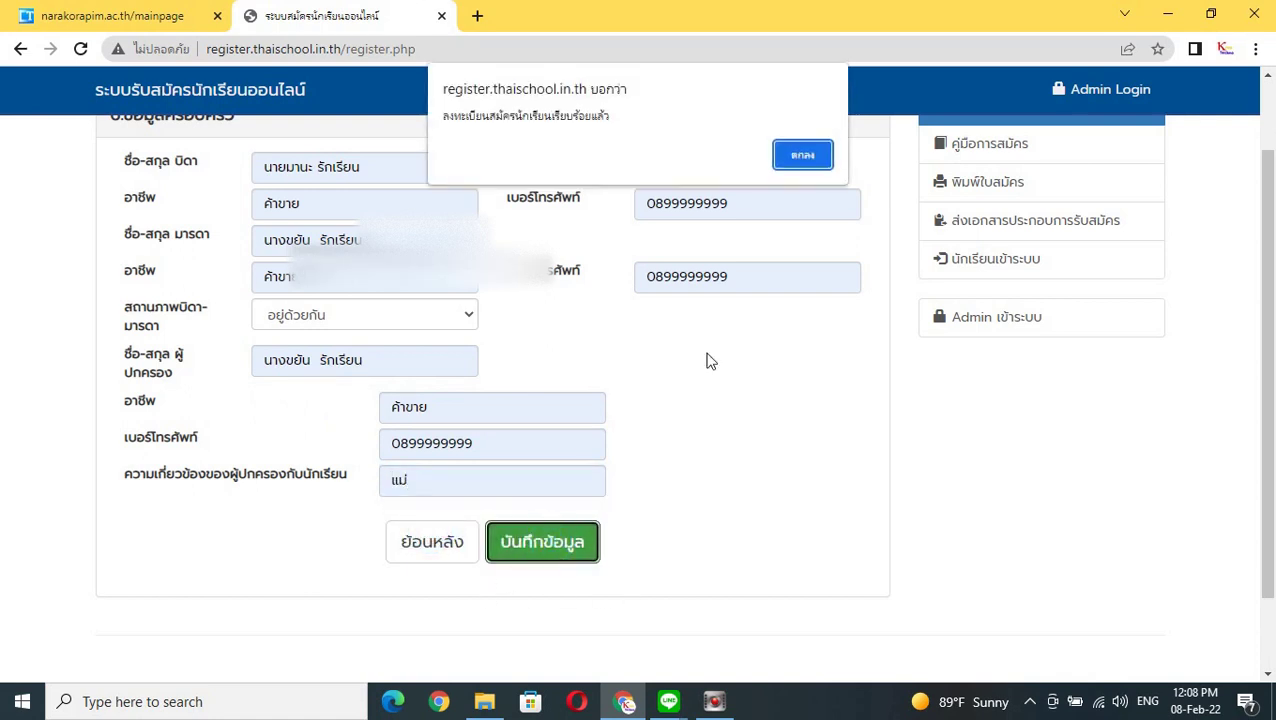
{"action": "left_click", "coordinate": [801, 156]}
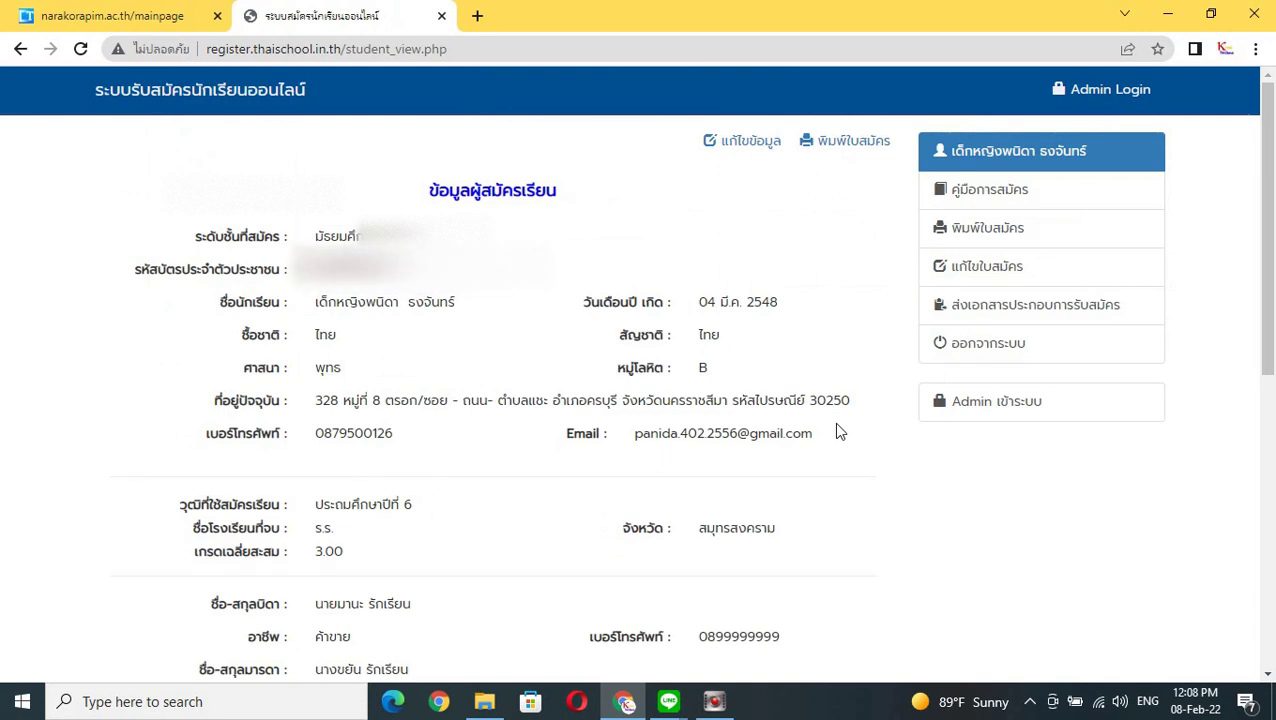
{"action": "scroll", "coordinate": [735, 419], "scroll_direction": "down", "scroll_amount": 5}
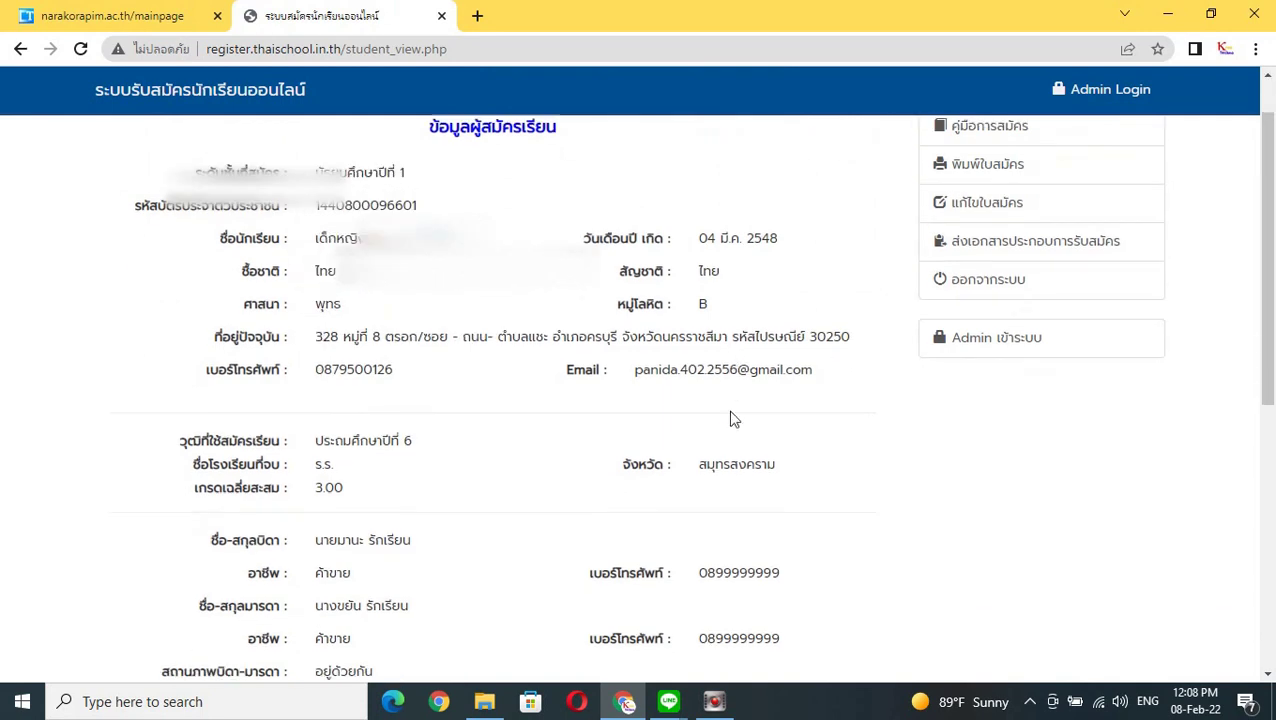
{"action": "scroll", "coordinate": [730, 419], "scroll_direction": "up", "scroll_amount": 4}
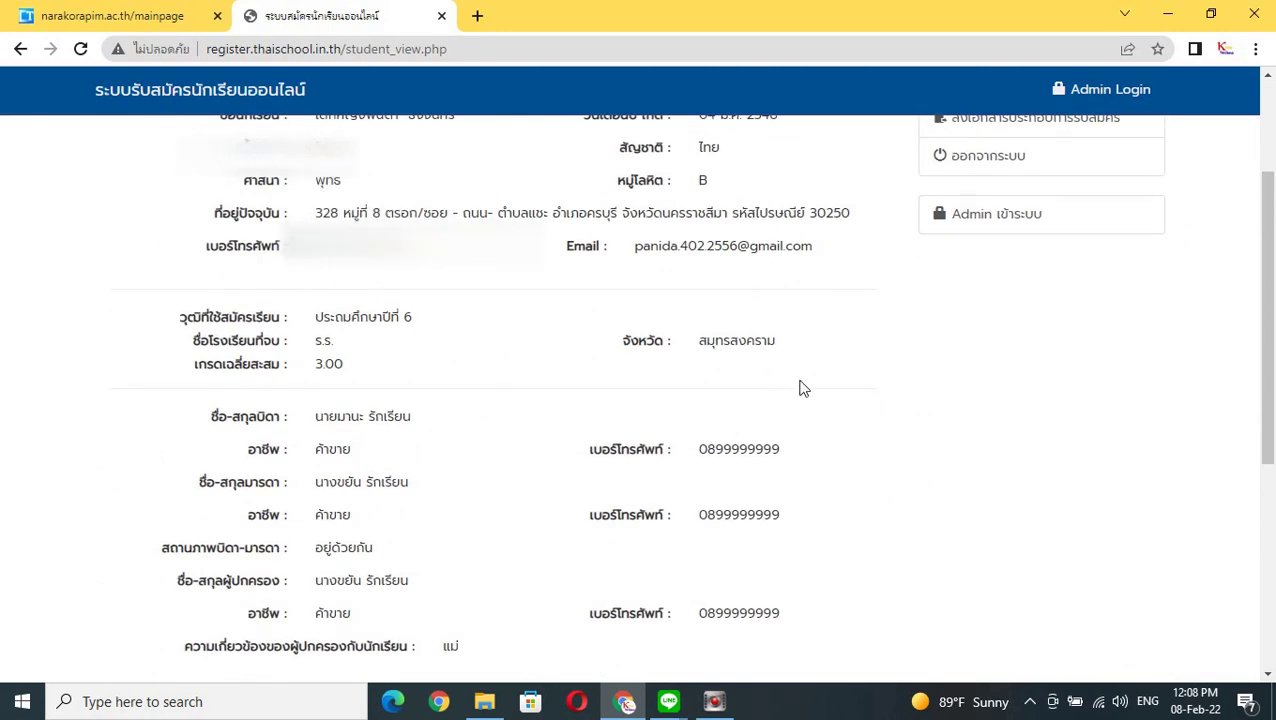
{"action": "scroll", "coordinate": [881, 440], "scroll_direction": "up", "scroll_amount": 2}
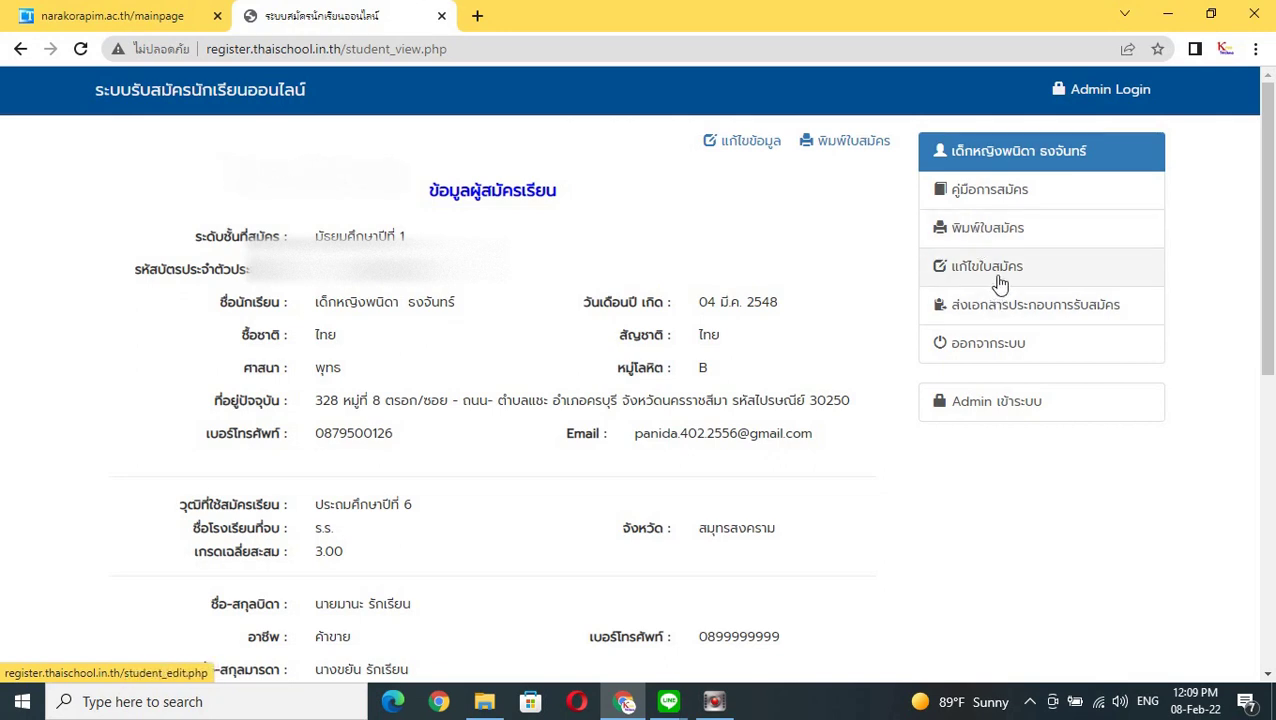
Print one copy of the application form on the Canon G4010 series printer and look over the whole form
{"action": "left_click", "coordinate": [849, 141]}
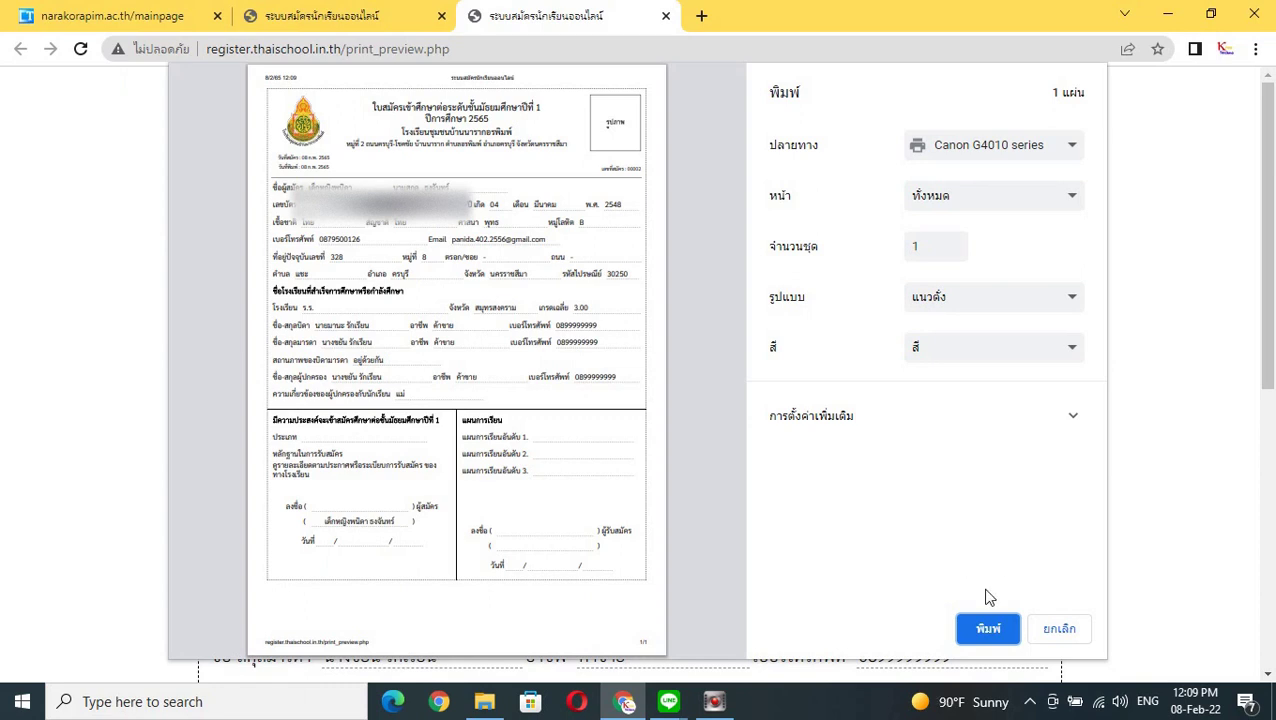
{"action": "left_click", "coordinate": [986, 628]}
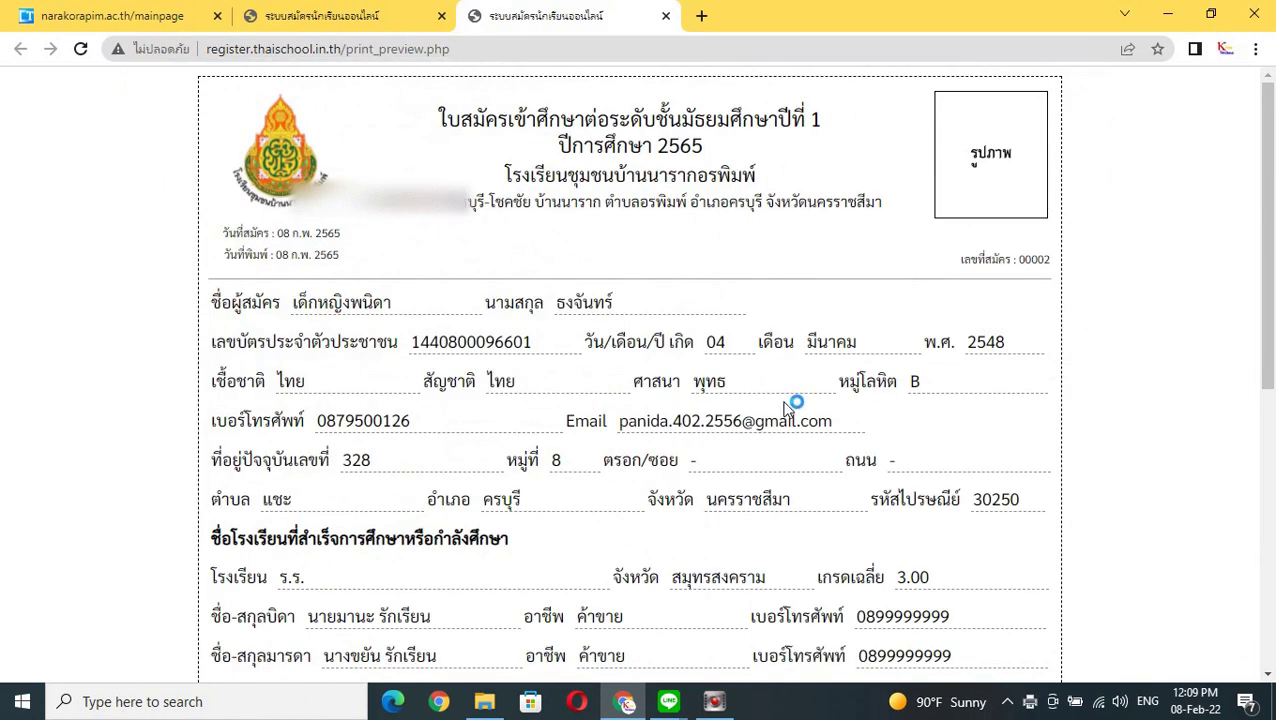
{"action": "scroll", "coordinate": [785, 410], "scroll_direction": "down", "scroll_amount": 5}
{"action": "scroll", "coordinate": [785, 410], "scroll_direction": "up", "scroll_amount": 3}
{"action": "scroll", "coordinate": [786, 407], "scroll_direction": "down", "scroll_amount": 3}
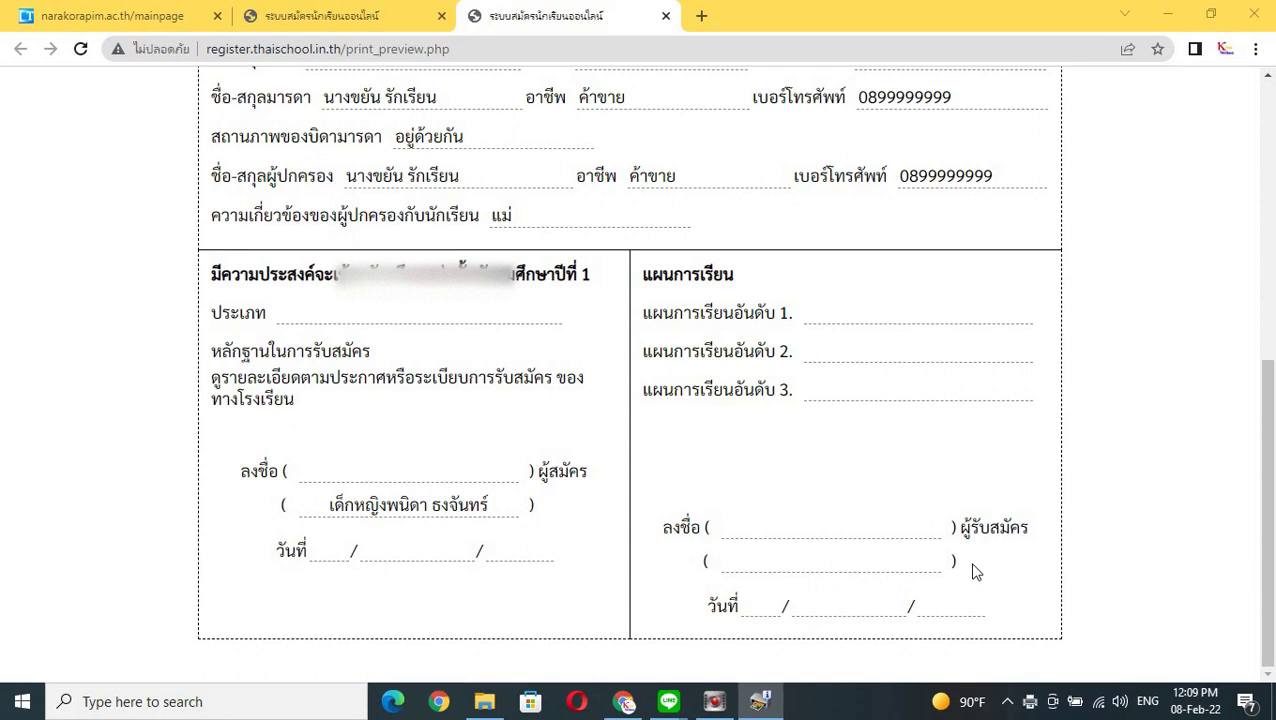
{"action": "scroll", "coordinate": [976, 572], "scroll_direction": "up", "scroll_amount": 5}
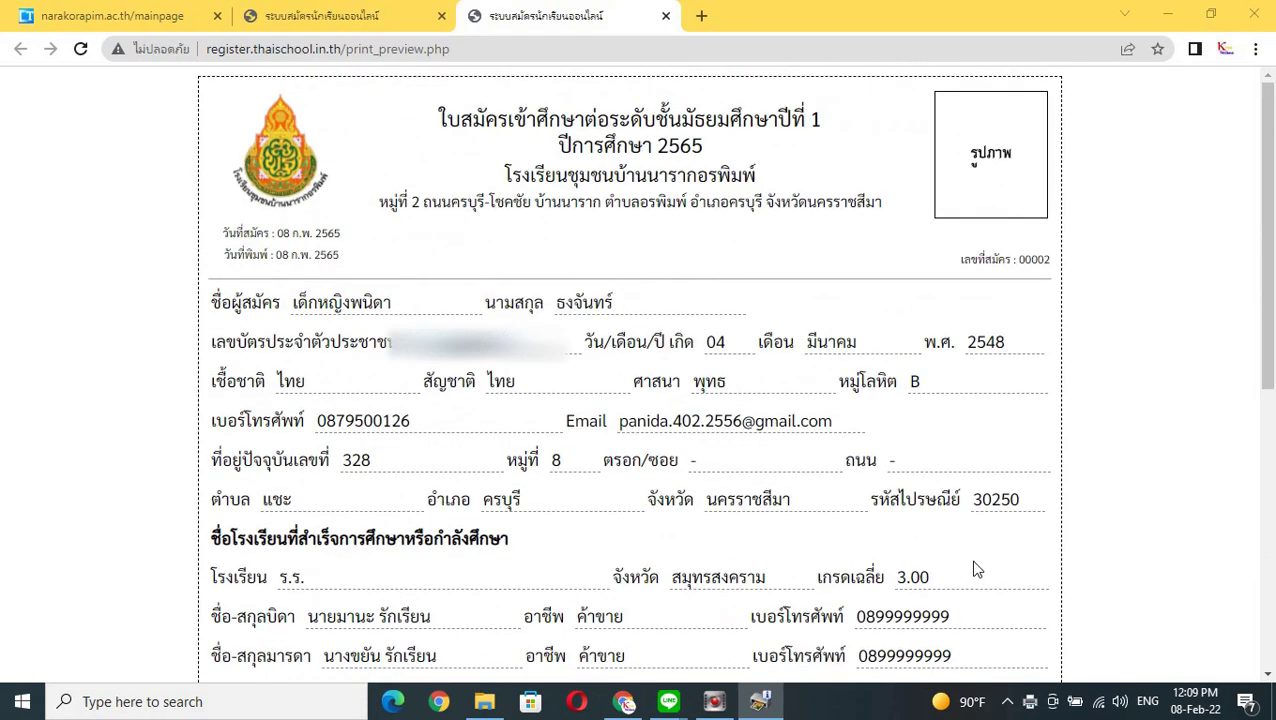